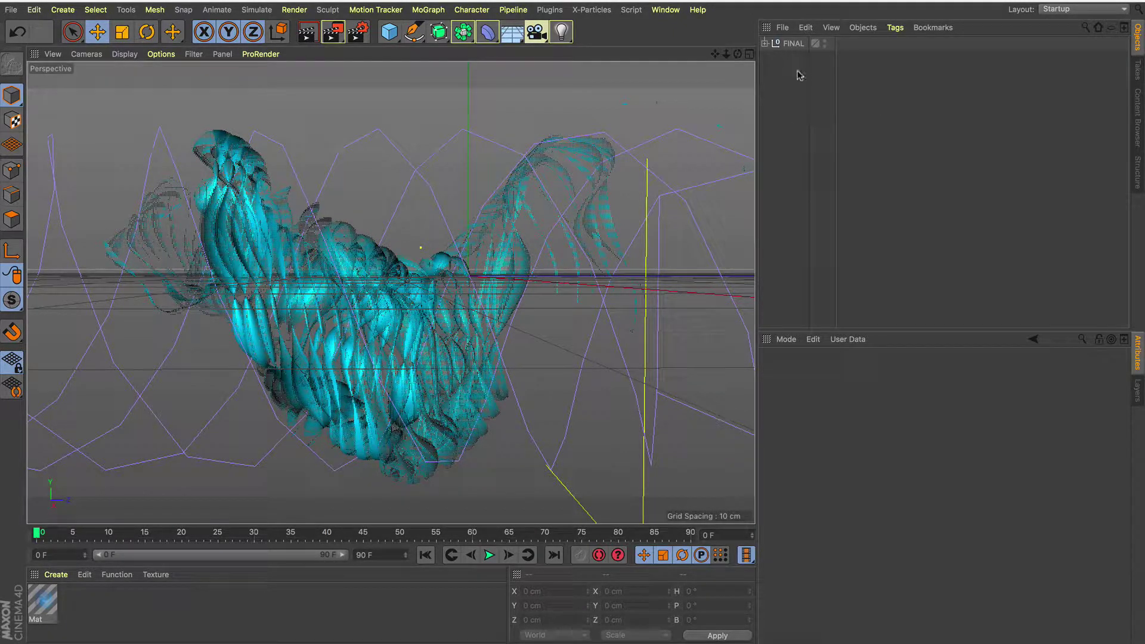
Hide the FINAL group in the viewport and add a Helix spline to the scene.
alt+click(825, 45)
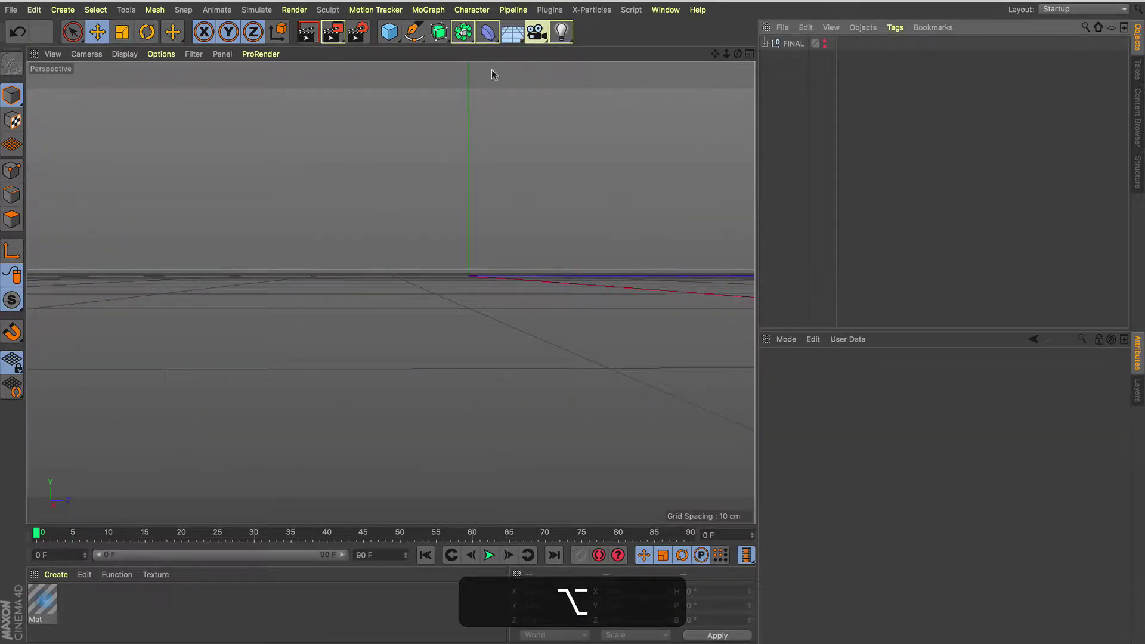
click(417, 40)
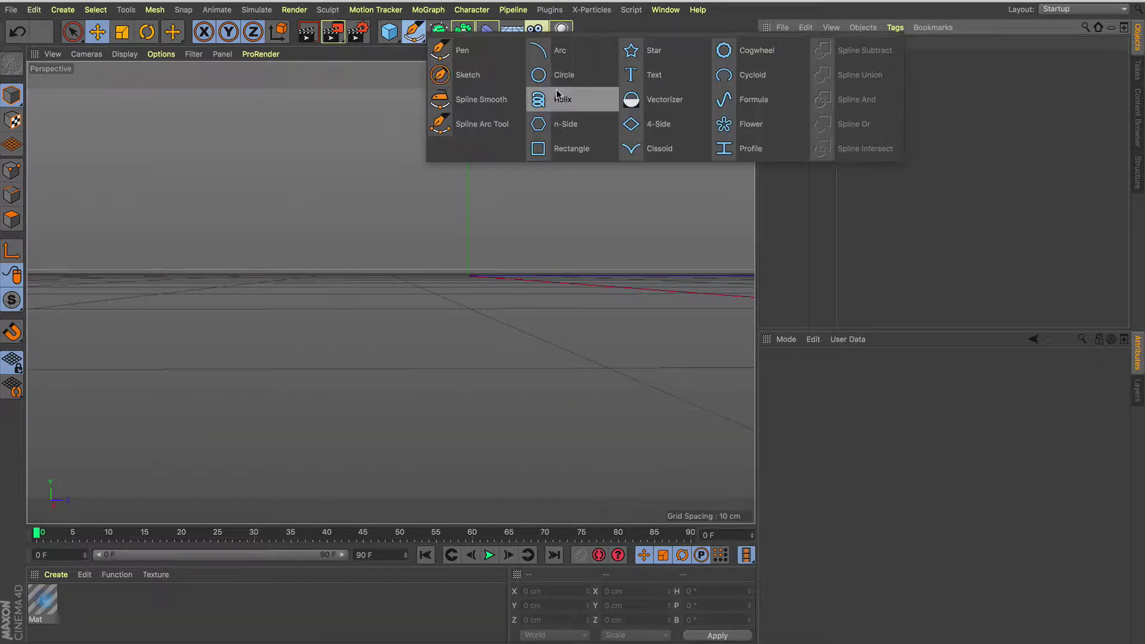
click(561, 100)
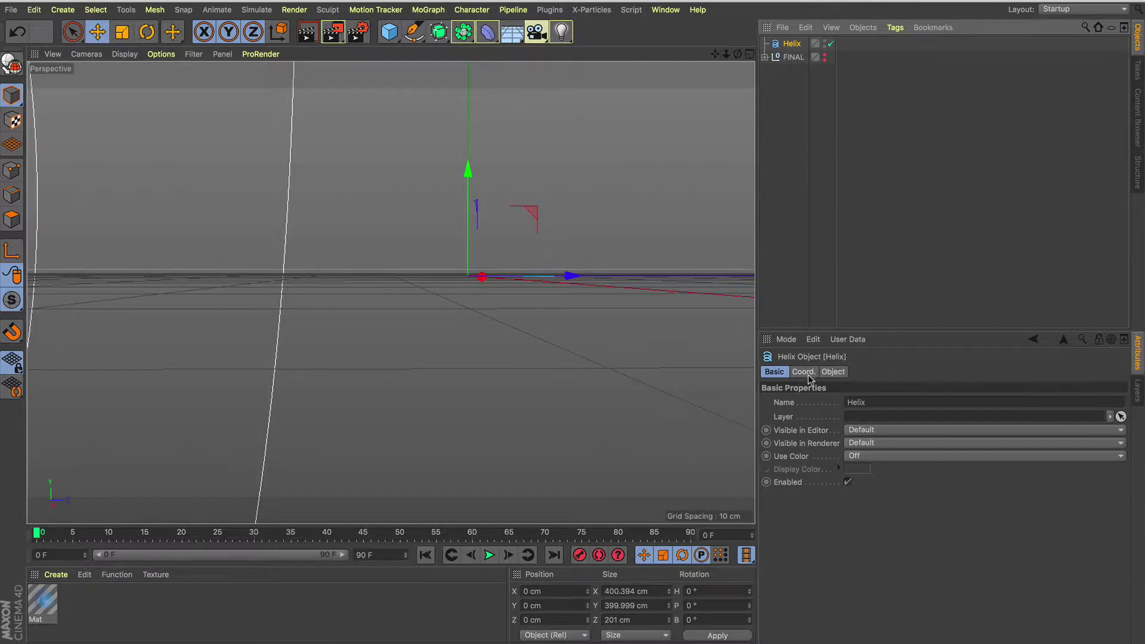
Set the helix's start radius to 17 cm and its end radius to 3 cm.
click(834, 372)
click(865, 403)
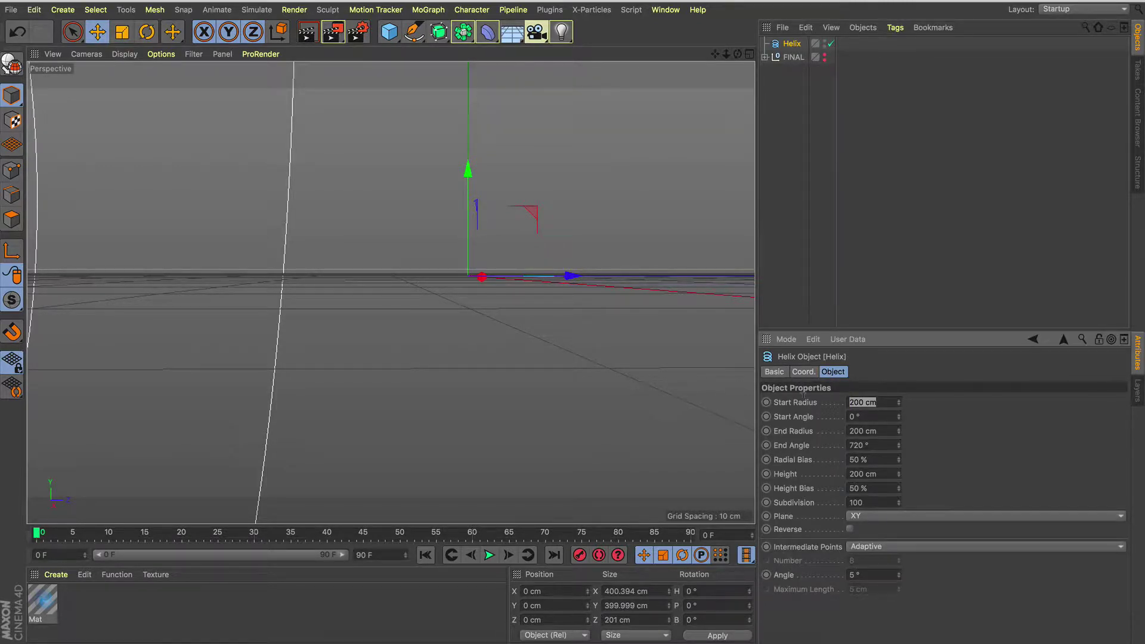
text(17)
key(Tab)
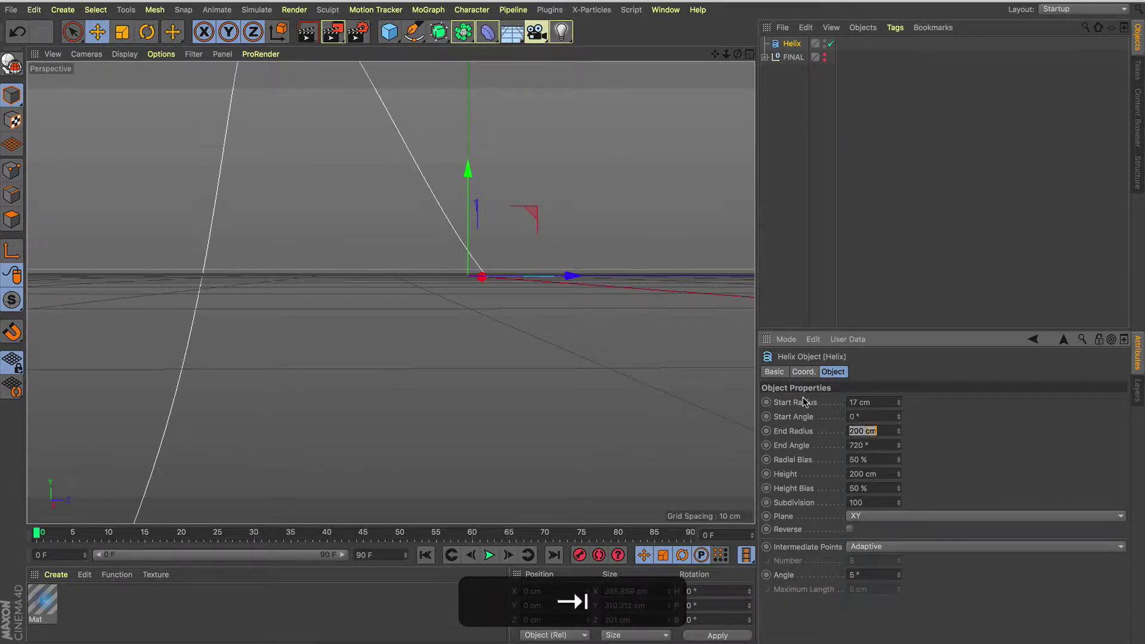
text(3)
key(Tab)
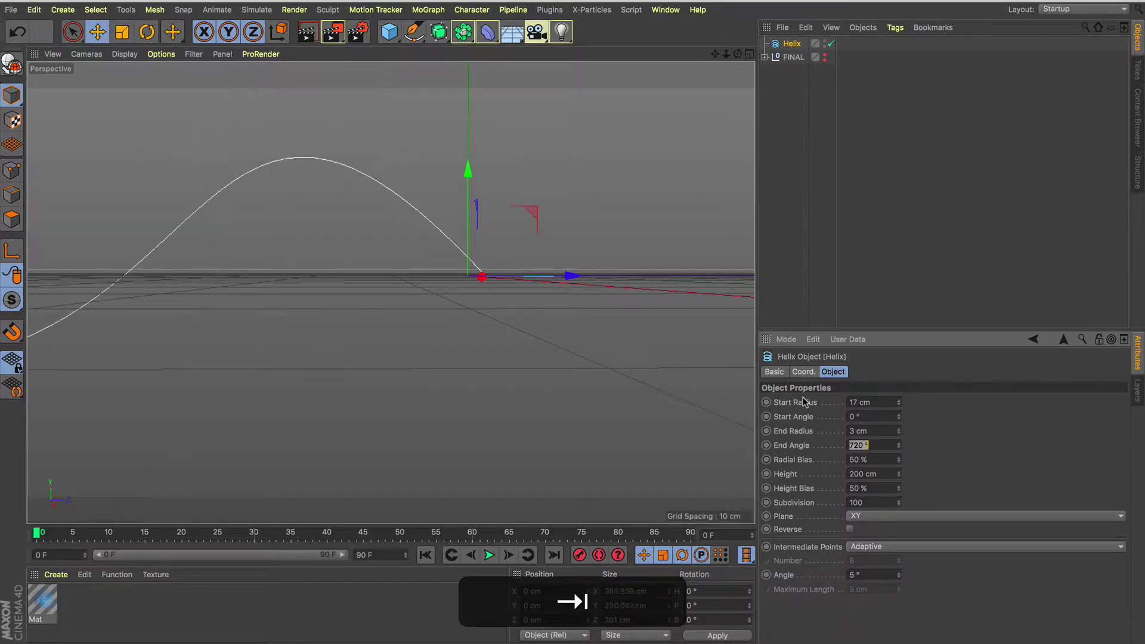
Set the helix's height to 87 cm and its end angle to 1500°.
key(Tab)
key(Tab)
text(87)
key(Tab)
key(Tab)
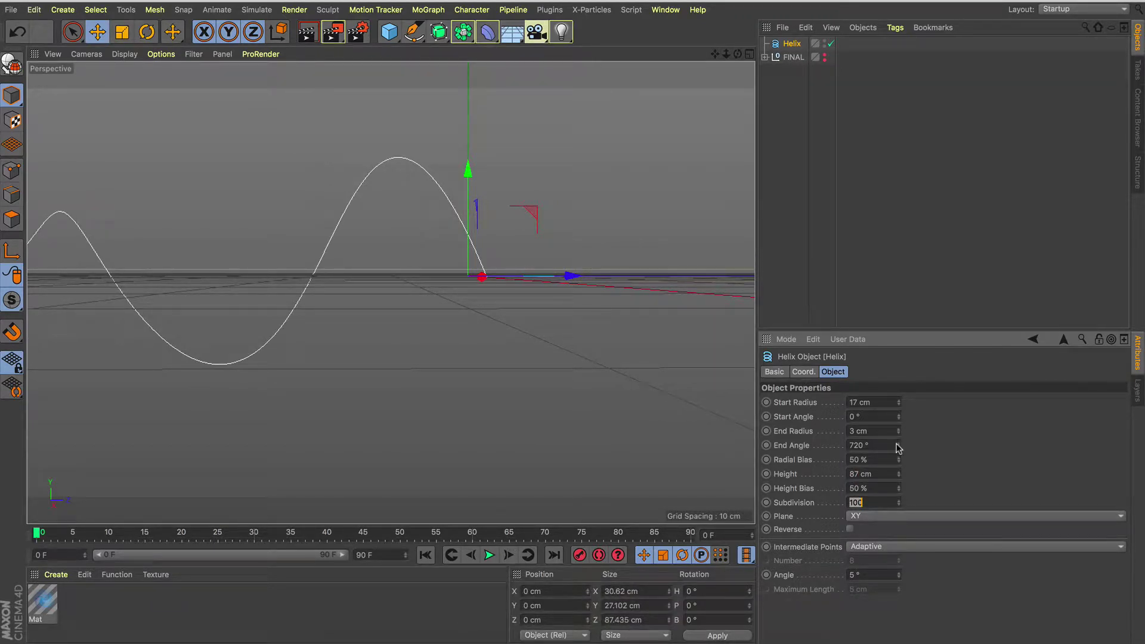
mouse_move(900, 445)
mouse_down()
mouse_move(900, 407)
mouse_move(899, 440)
mouse_move(900, 429)
mouse_up()
double_click(859, 445)
text(10)
text(0)
key(Return)
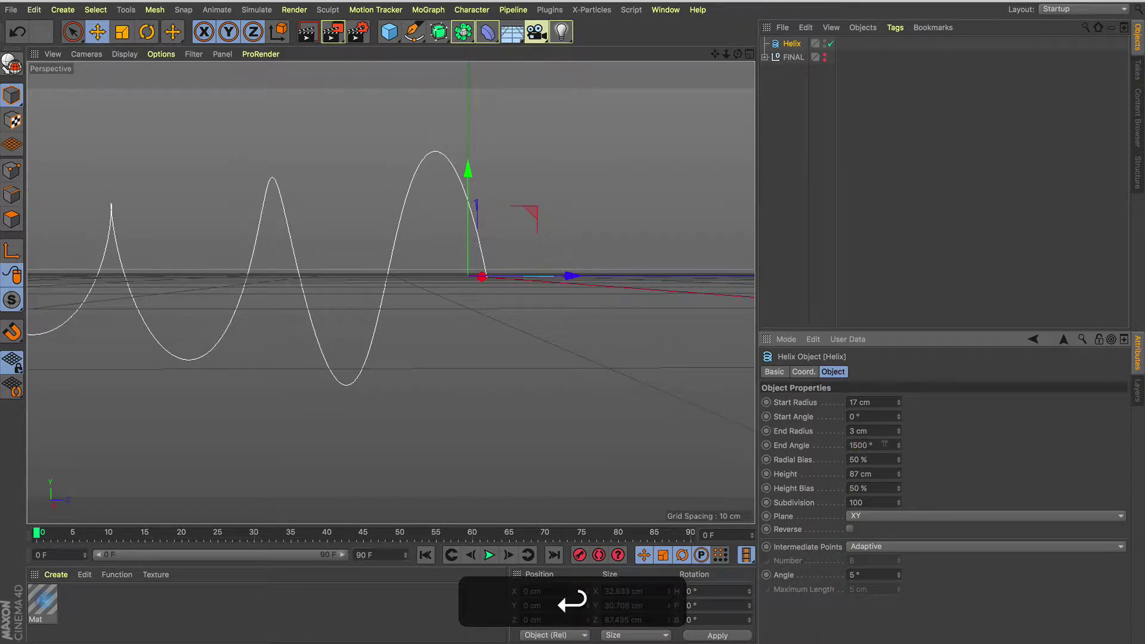
Move the helix about 23.6 cm along Z and nest it inside a new MoGraph Cloner.
drag(571, 276, 525, 290)
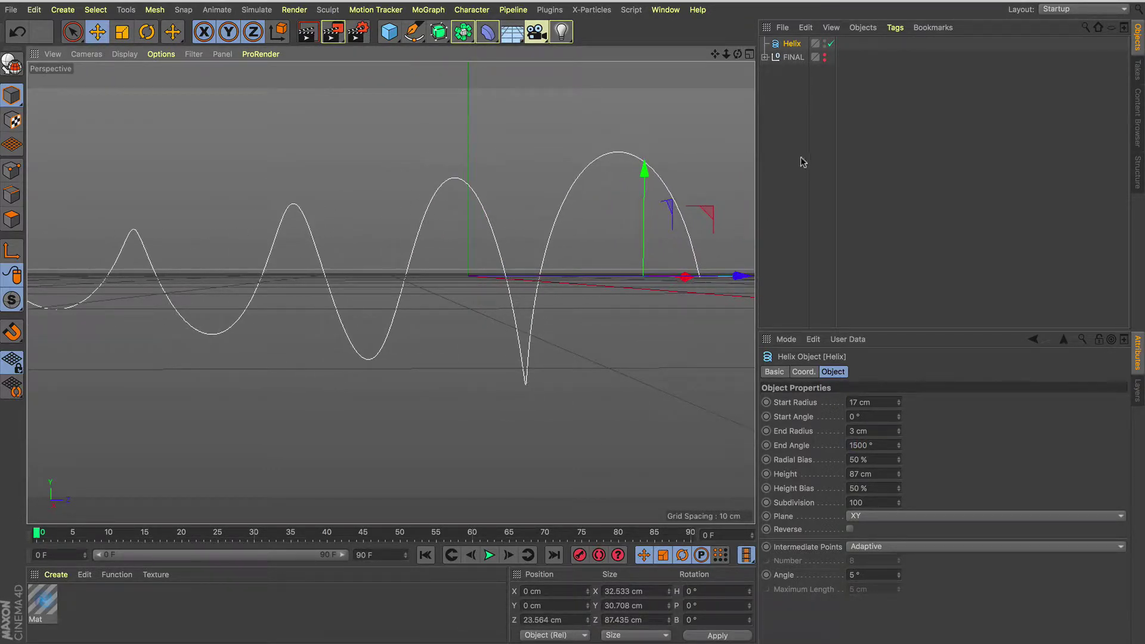
click(428, 10)
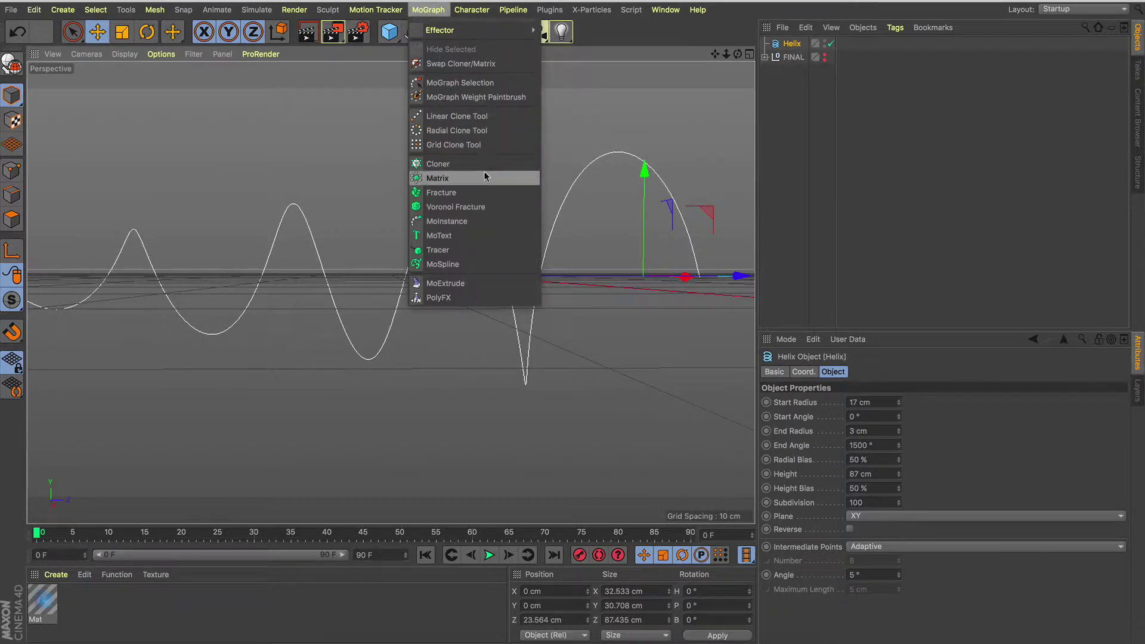
alt+click(483, 164)
click(797, 57)
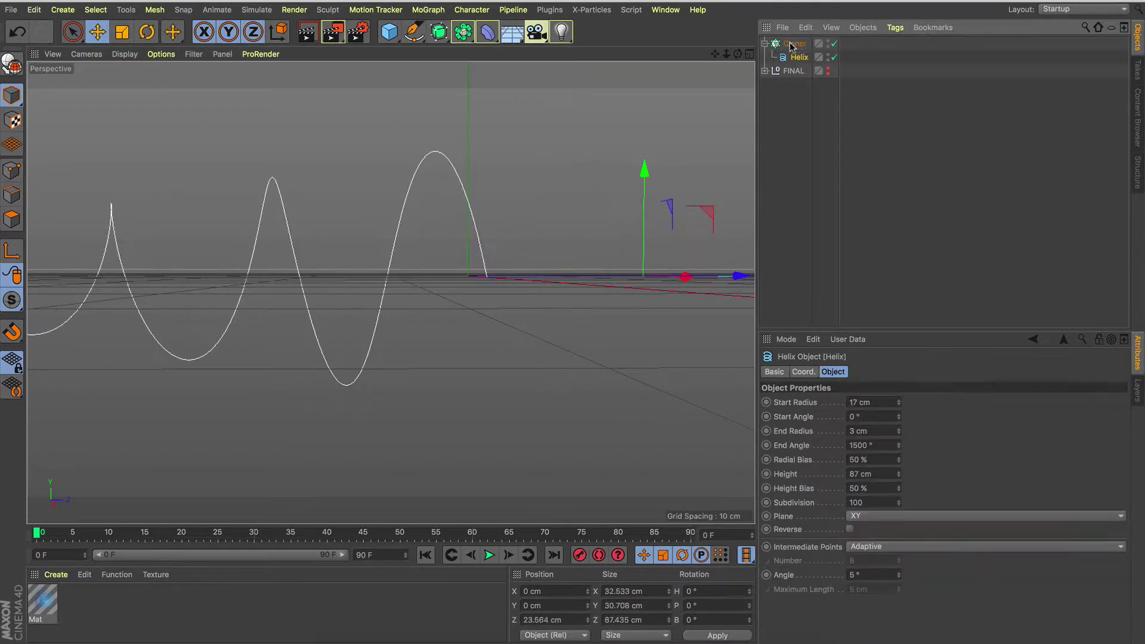
Set the linear Cloner's per-step position offset to 0 cm in Y and 3 cm in Z.
click(794, 44)
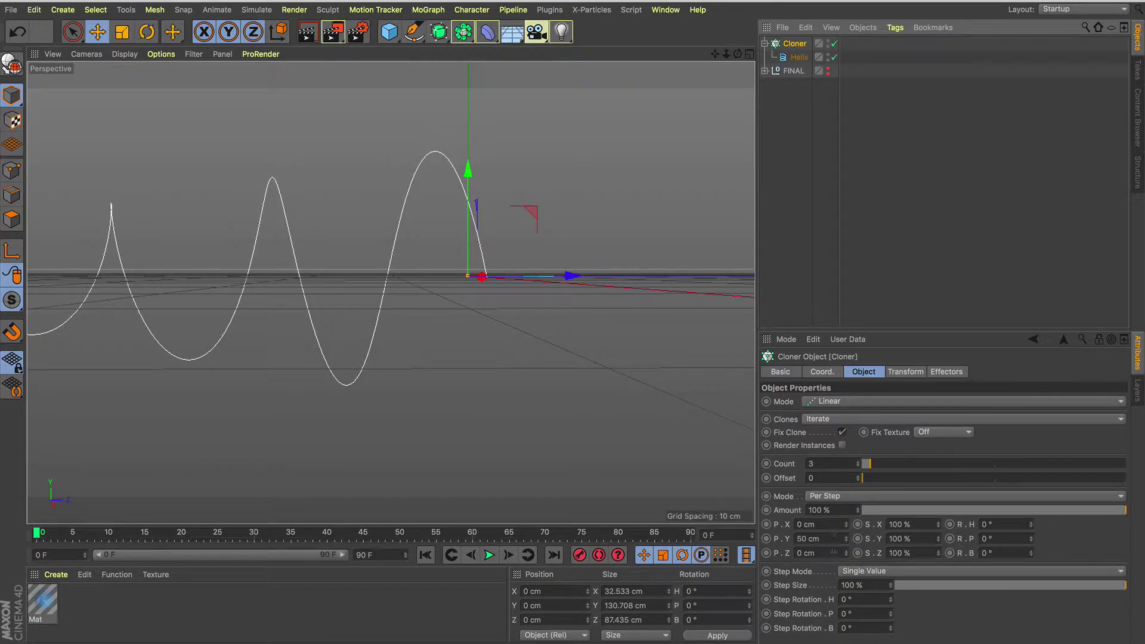
double_click(820, 538)
text(0)
key(Return)
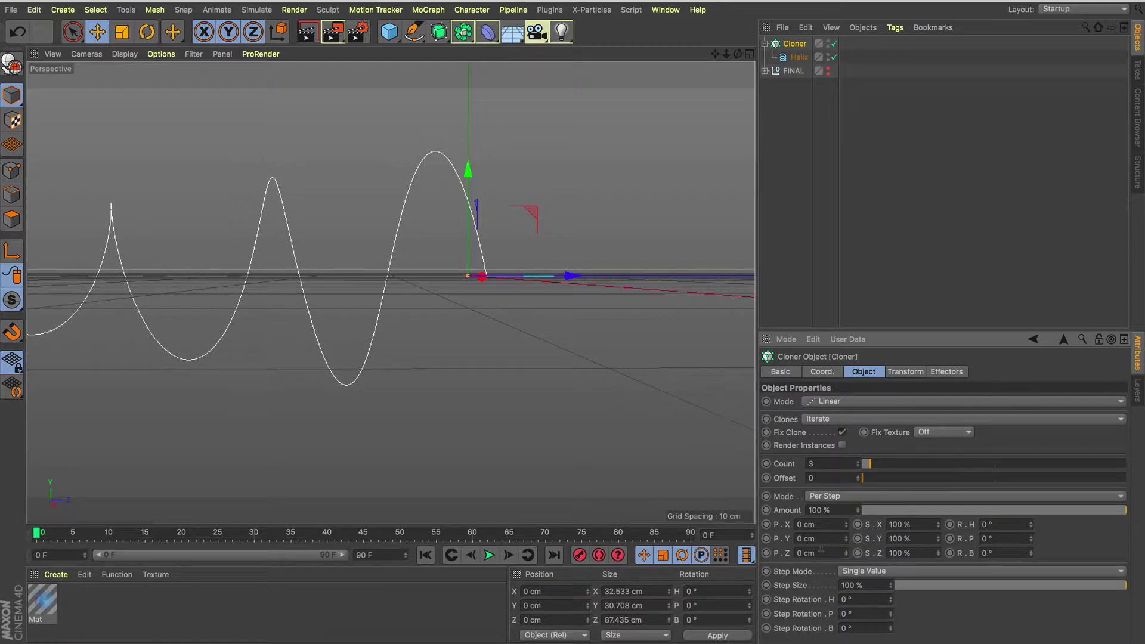
text(3)
key(Return)
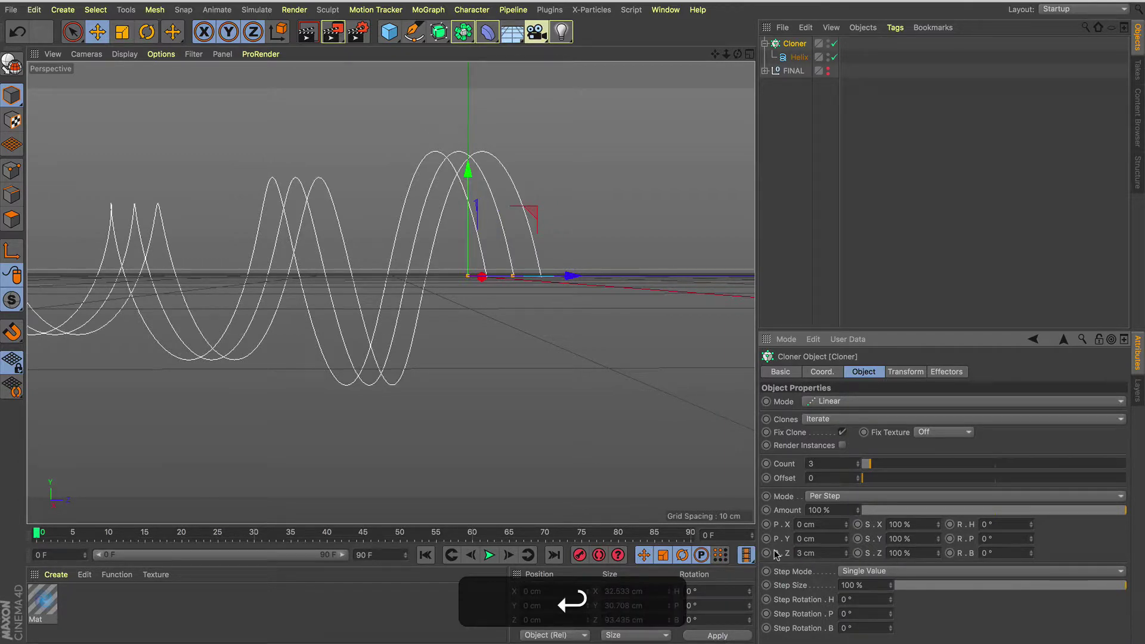
Raise the Cloner's count to 8 helix clones.
click(859, 462)
click(859, 463)
click(859, 462)
click(859, 463)
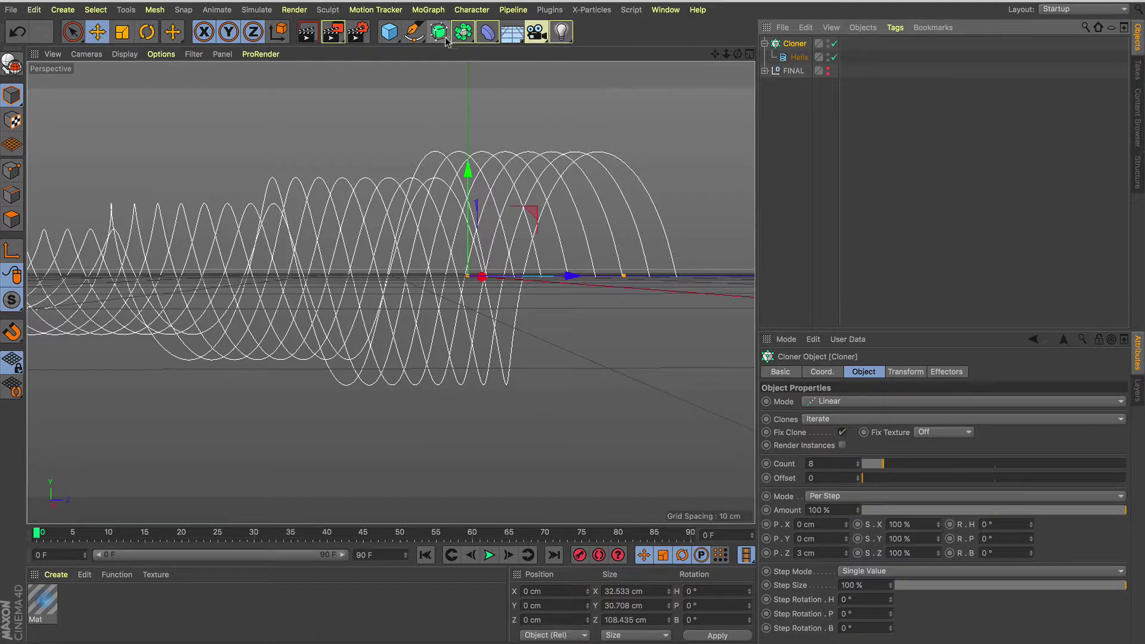
Wrap the Cloner in a new Connect object as its parent and collapse the hierarchy.
click(487, 31)
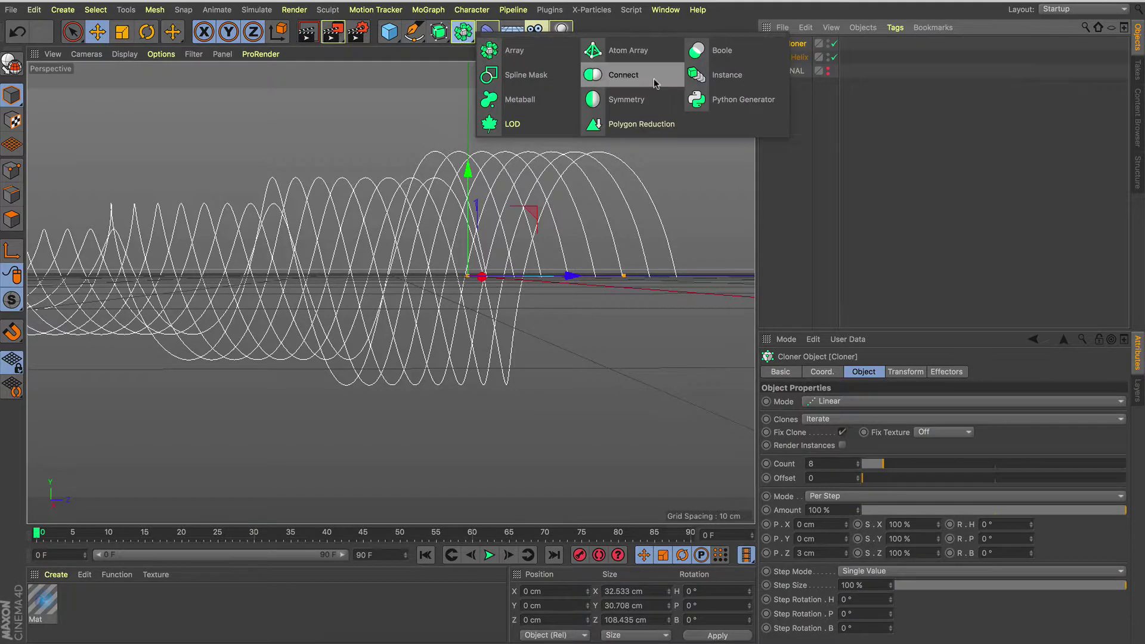
alt+click(618, 78)
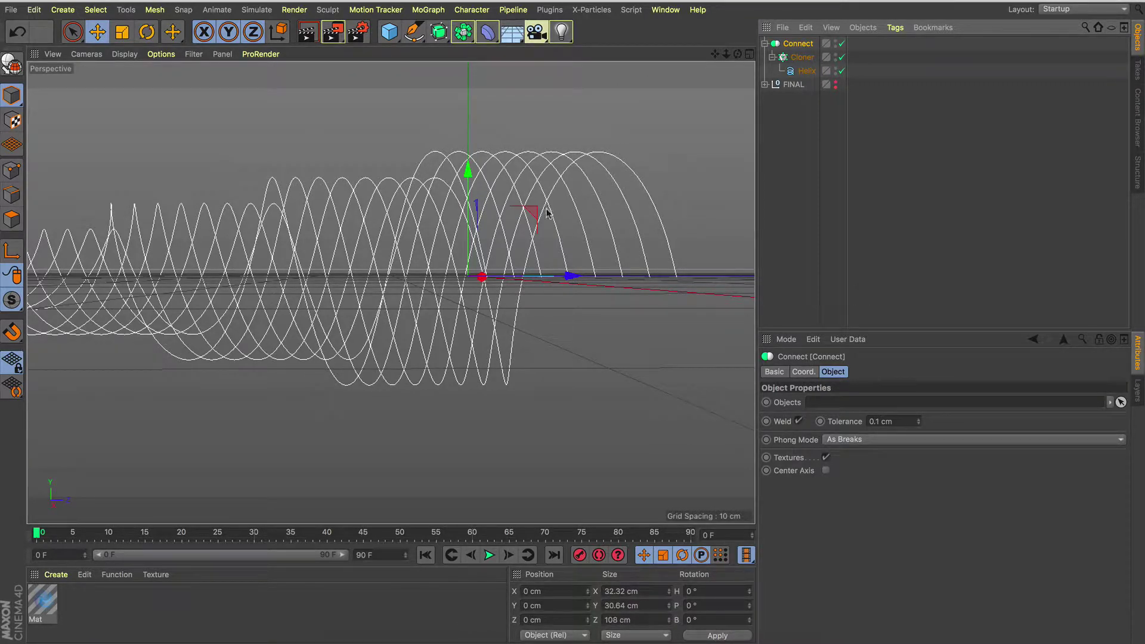
click(765, 44)
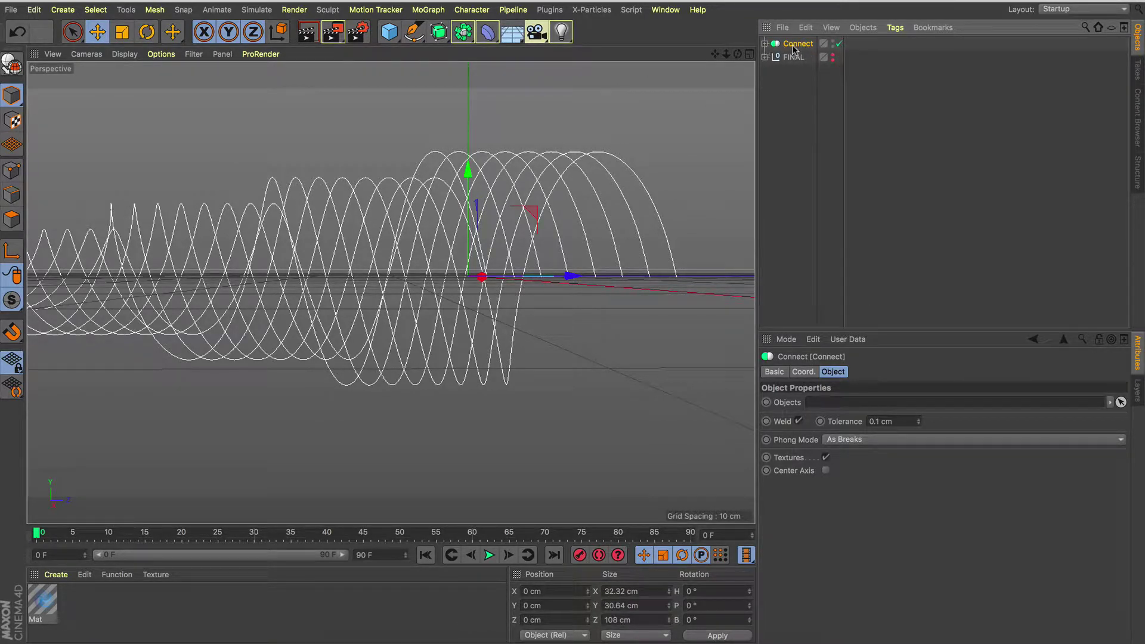
Make an editable spline from a duplicate of the Connect object, with the original hidden and disabled.
key(super+c)
key(super+v)
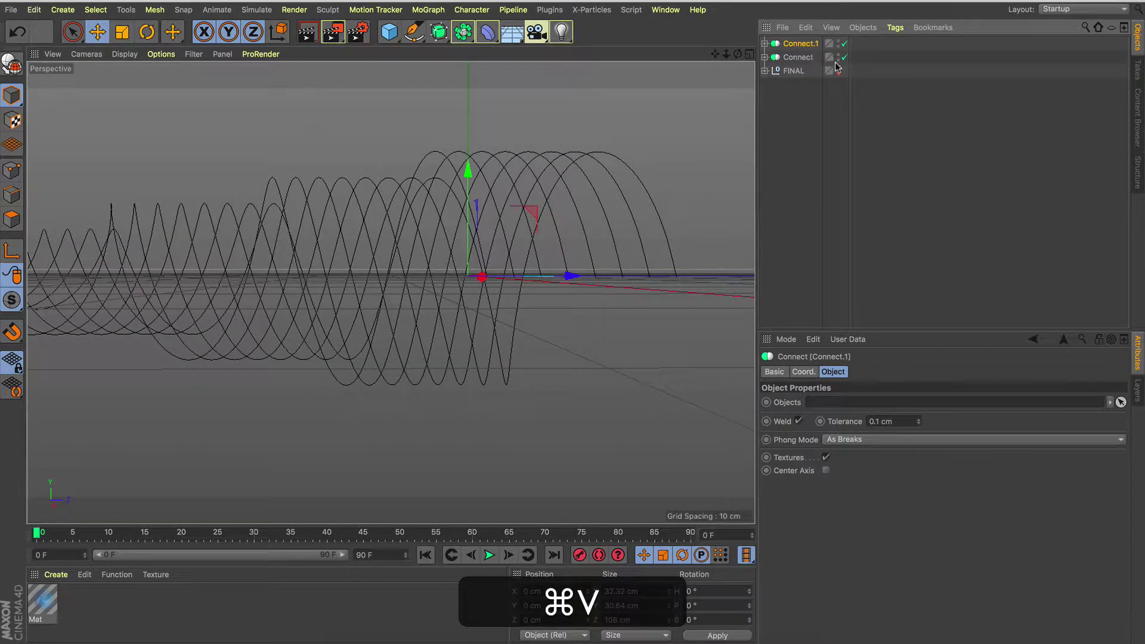
click(838, 60)
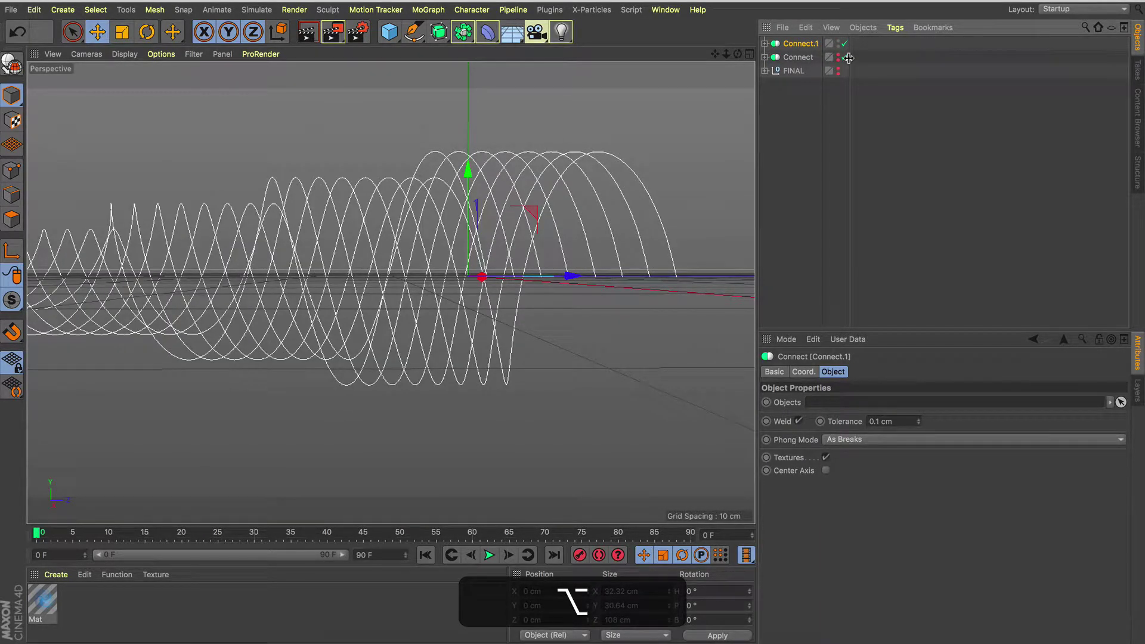
click(845, 57)
key(c)
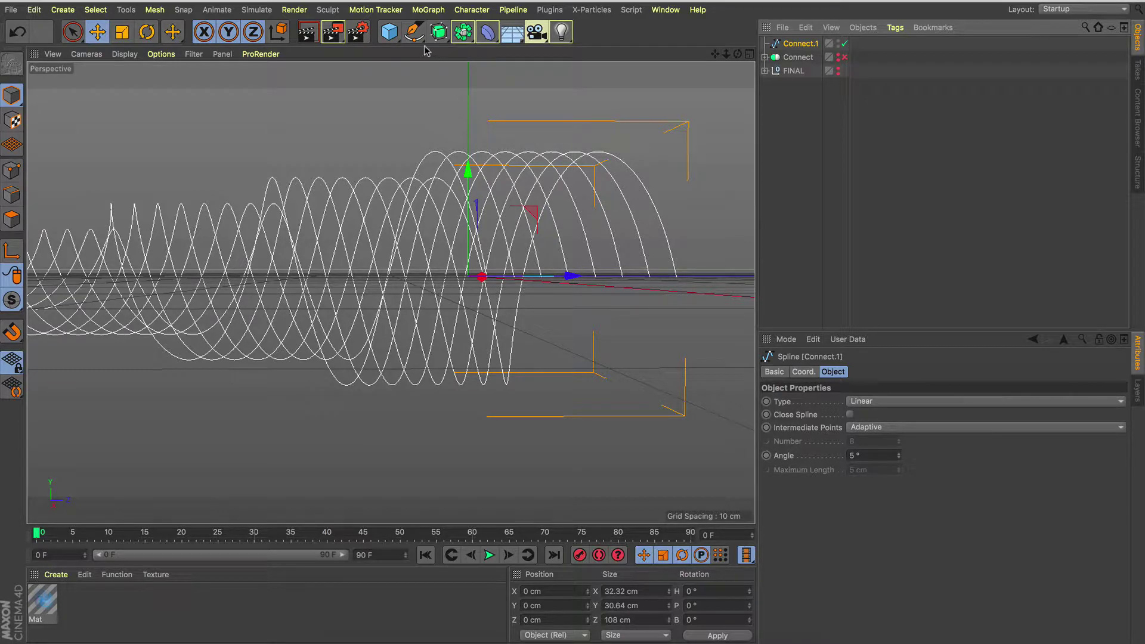
Add a Circle spline with a radius of 0.25 cm.
click(413, 32)
click(566, 76)
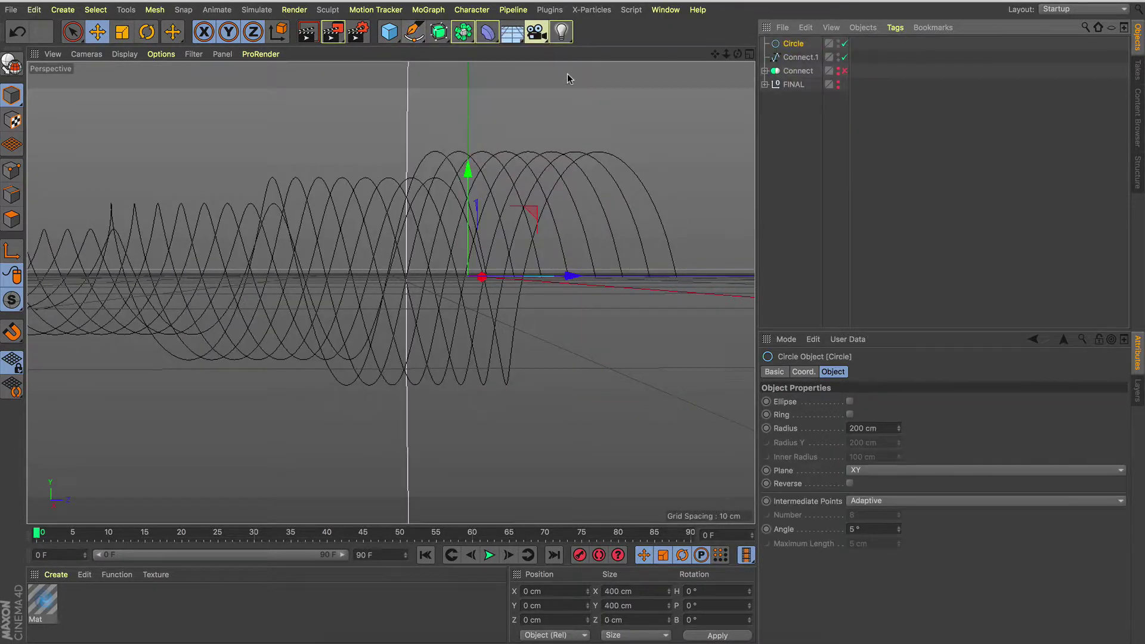
click(883, 429)
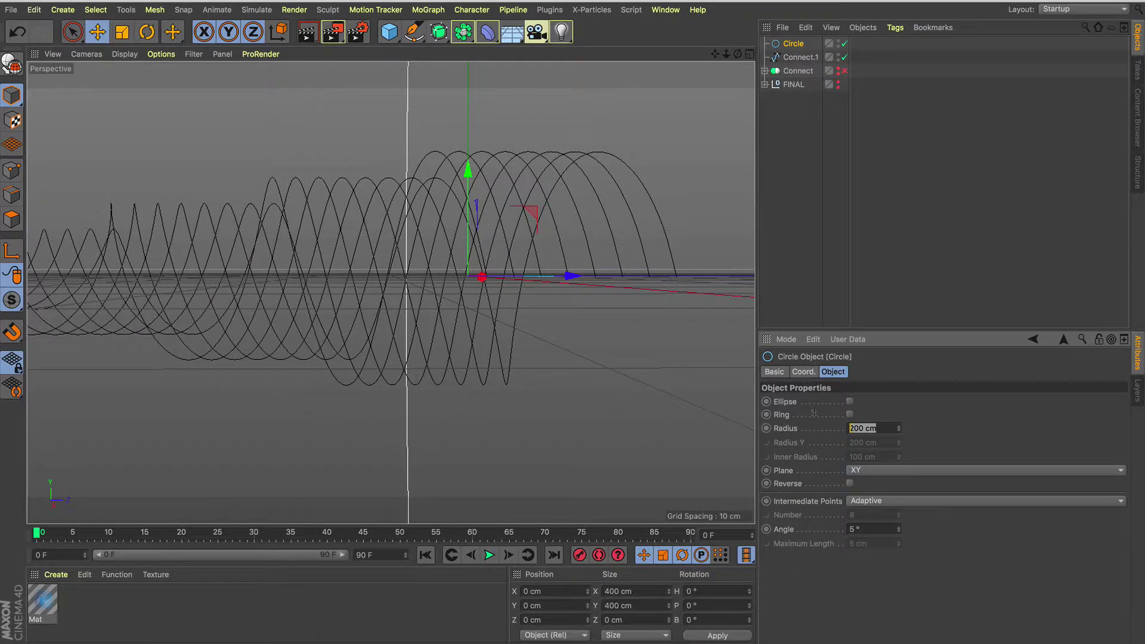
text(0.25)
key(Return)
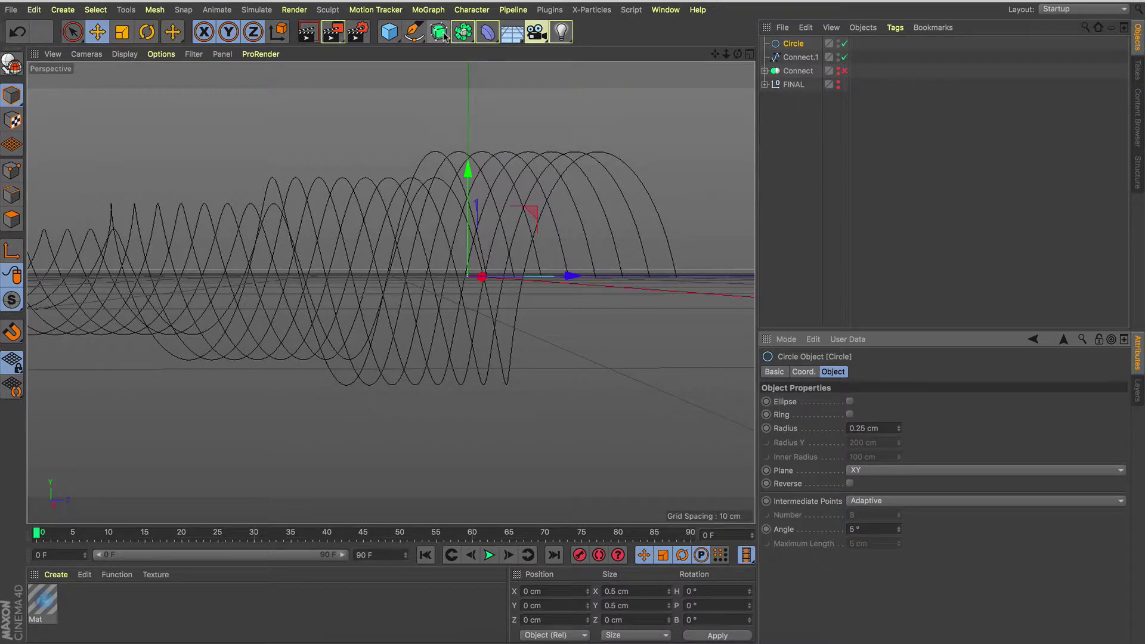
Add a Sweep object and nest the Circle and the editable Connect.1 spline inside it, with the Circle first.
click(442, 34)
click(471, 99)
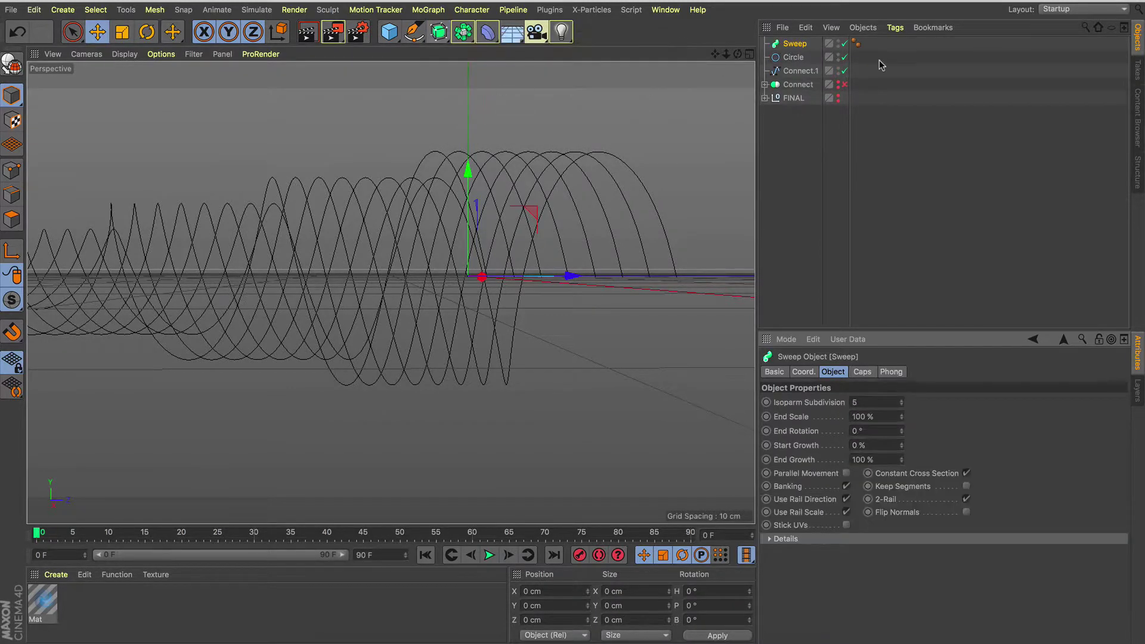
mouse_move(793, 57)
mouse_down()
mouse_move(798, 47)
mouse_move(799, 63)
mouse_up()
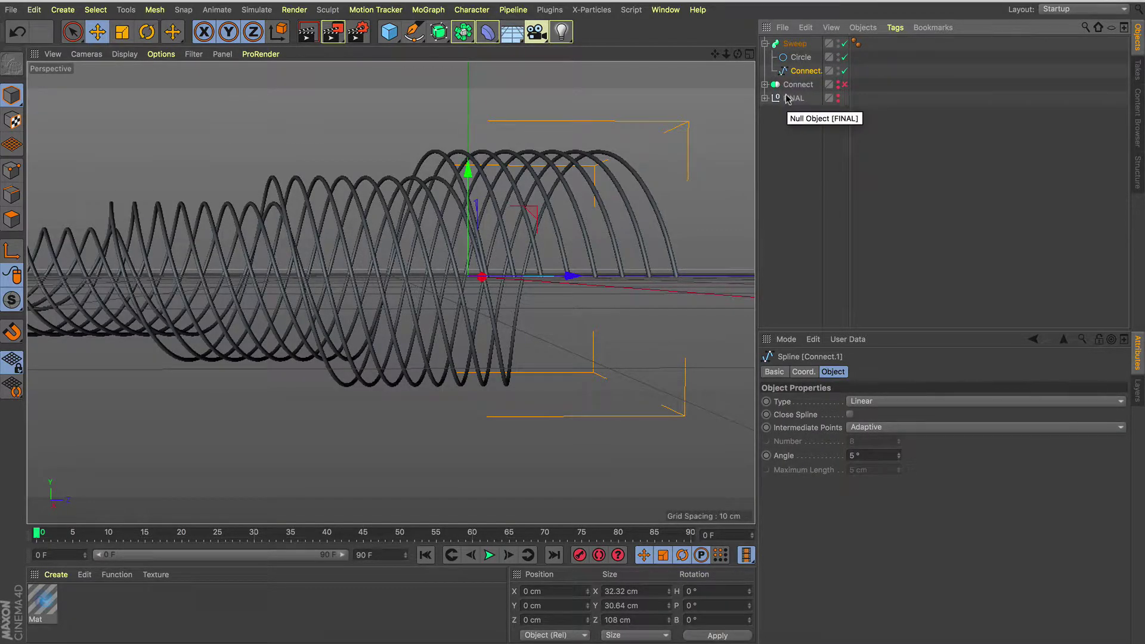
Move the Sweep object to about 18.9 cm in Z and 10.7 cm in X.
click(793, 48)
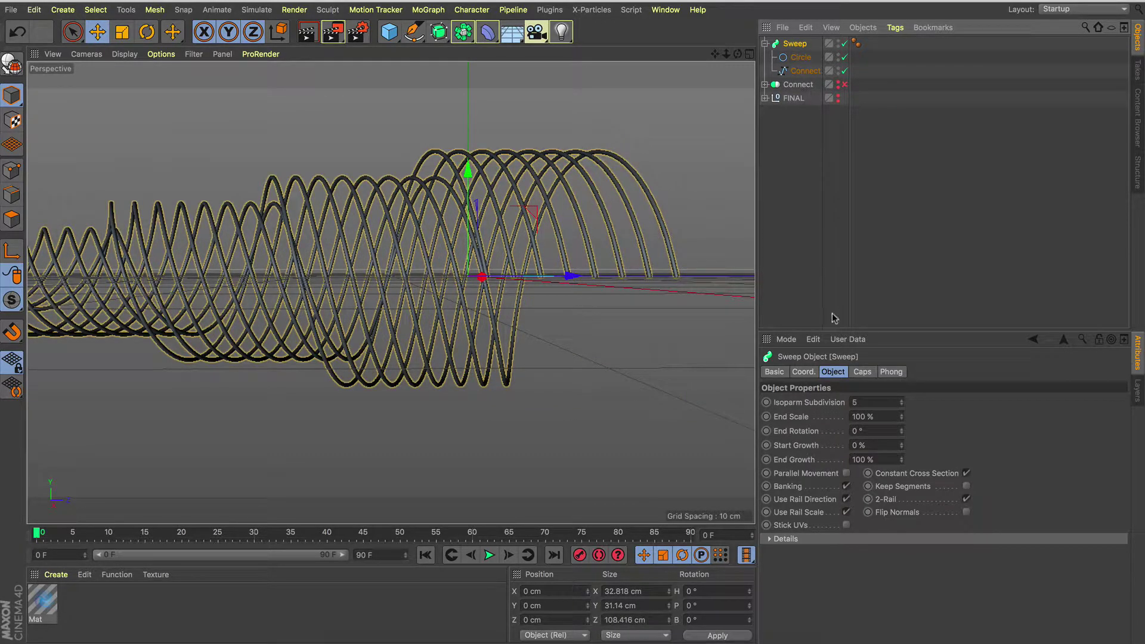
click(804, 372)
drag(572, 276, 711, 275)
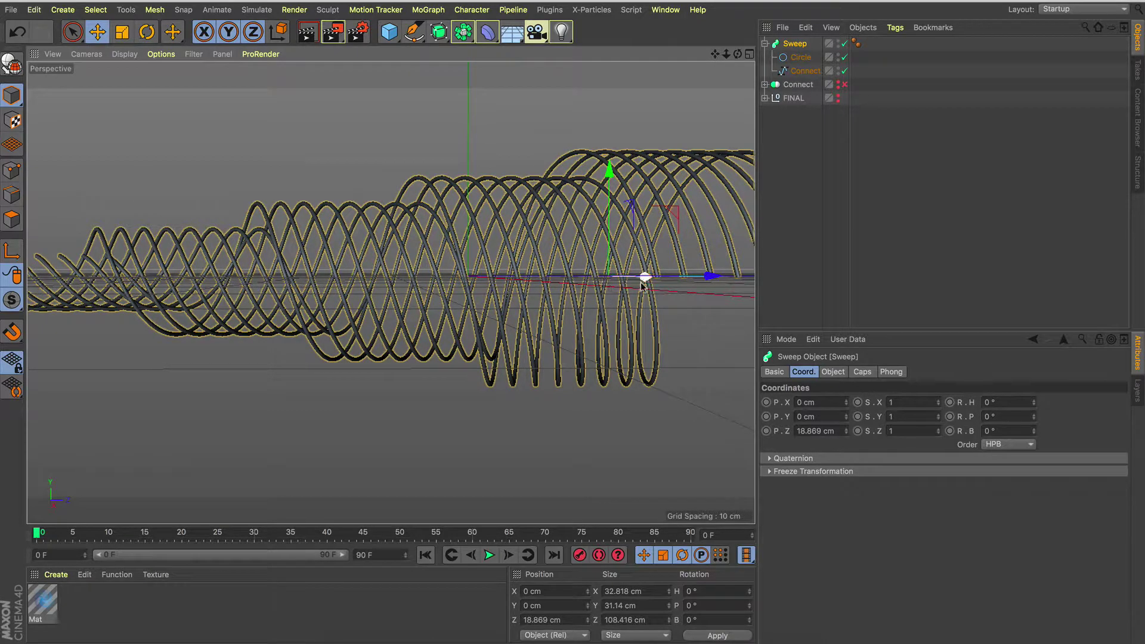
drag(643, 281, 676, 283)
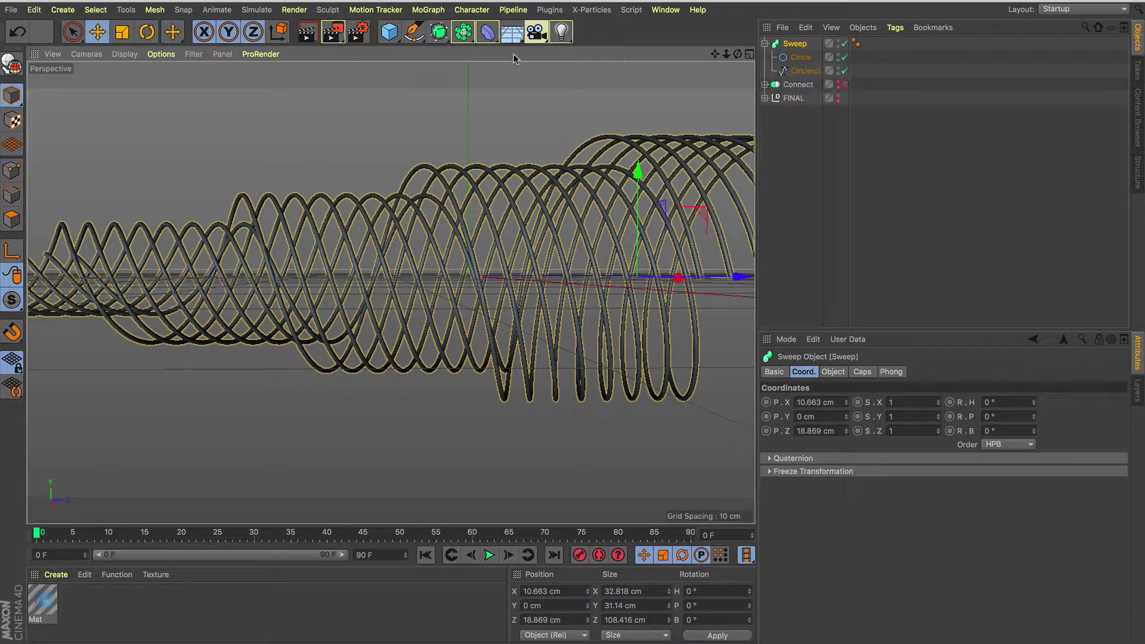
Add a Twist deformer and place it as a child of the Sweep, below the Connect.1 spline.
click(488, 31)
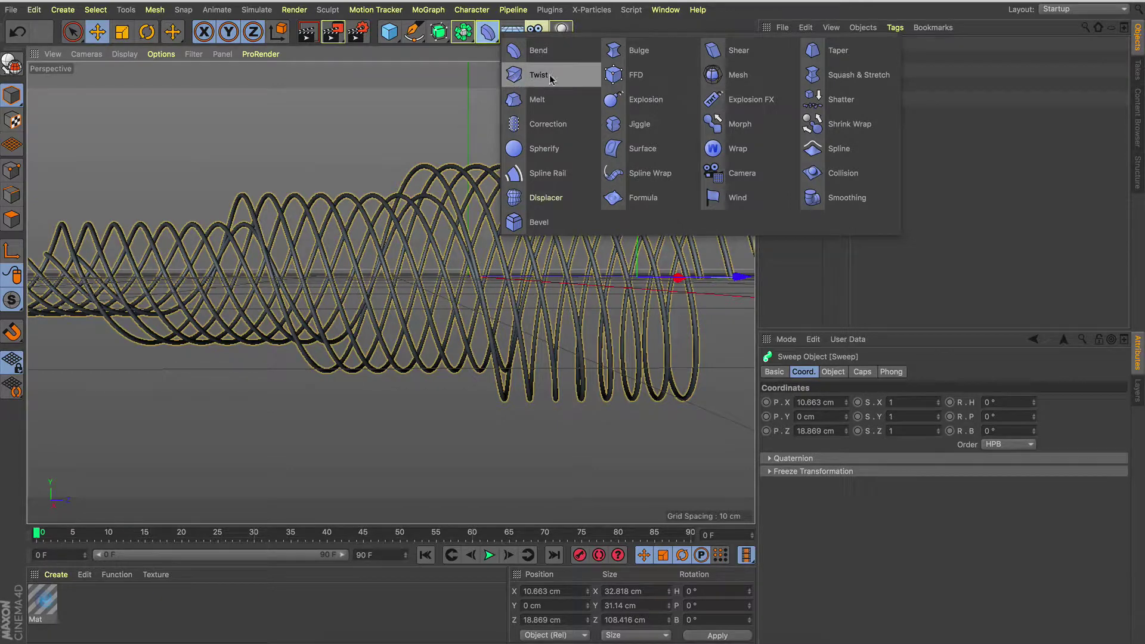
click(549, 75)
click(793, 47)
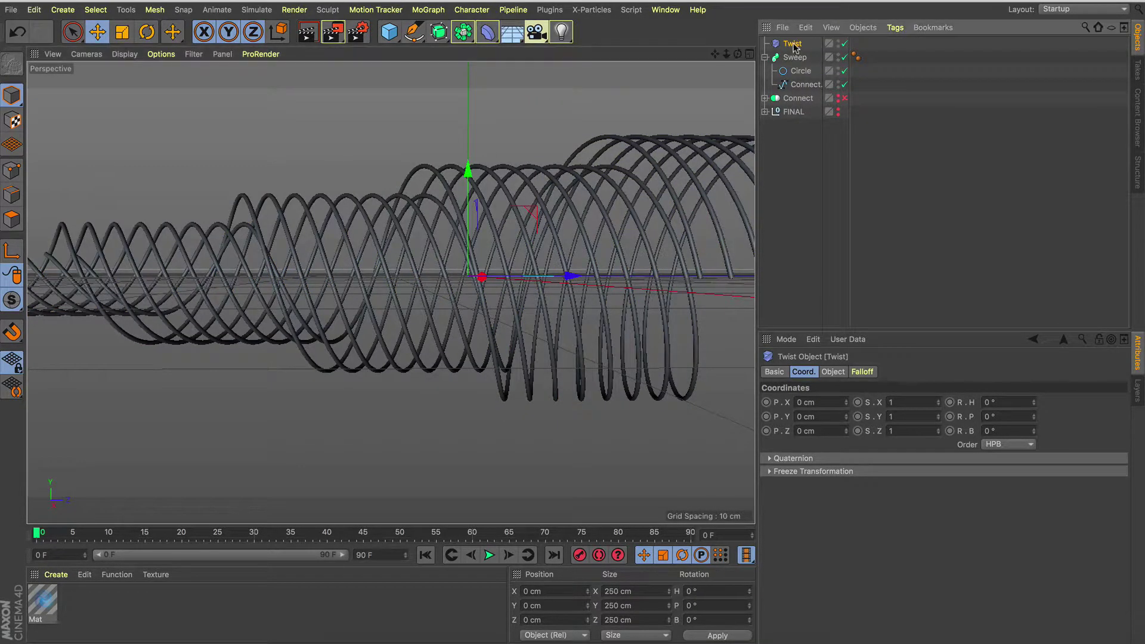
drag(794, 48, 804, 90)
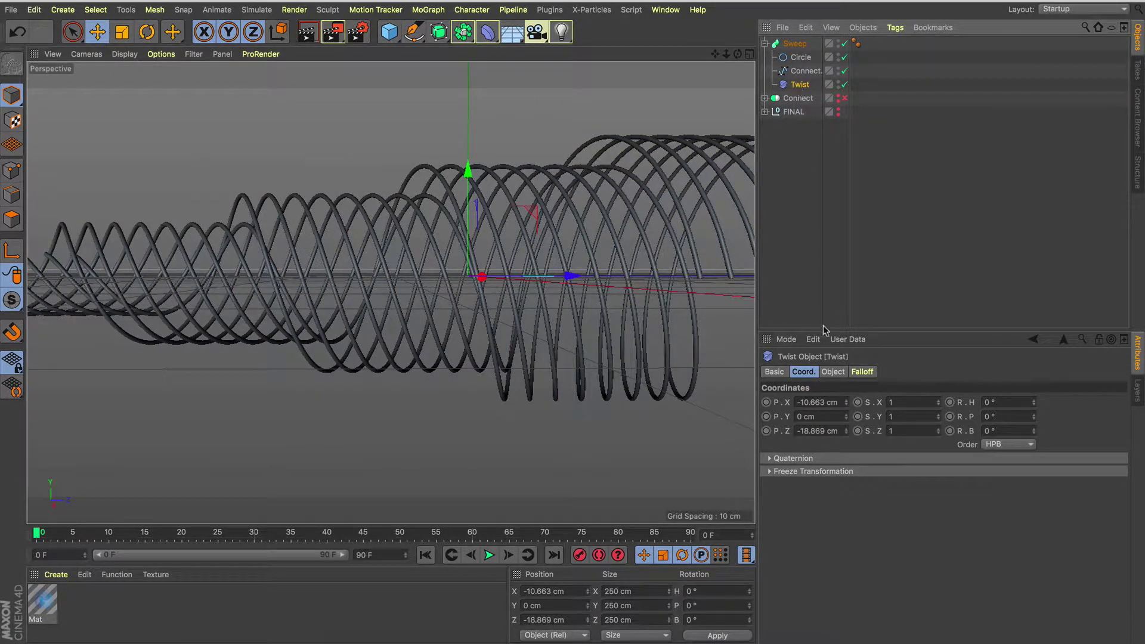
Set the Twist deformer's heading rotation to 90° and fit it to its parent Sweep.
click(834, 372)
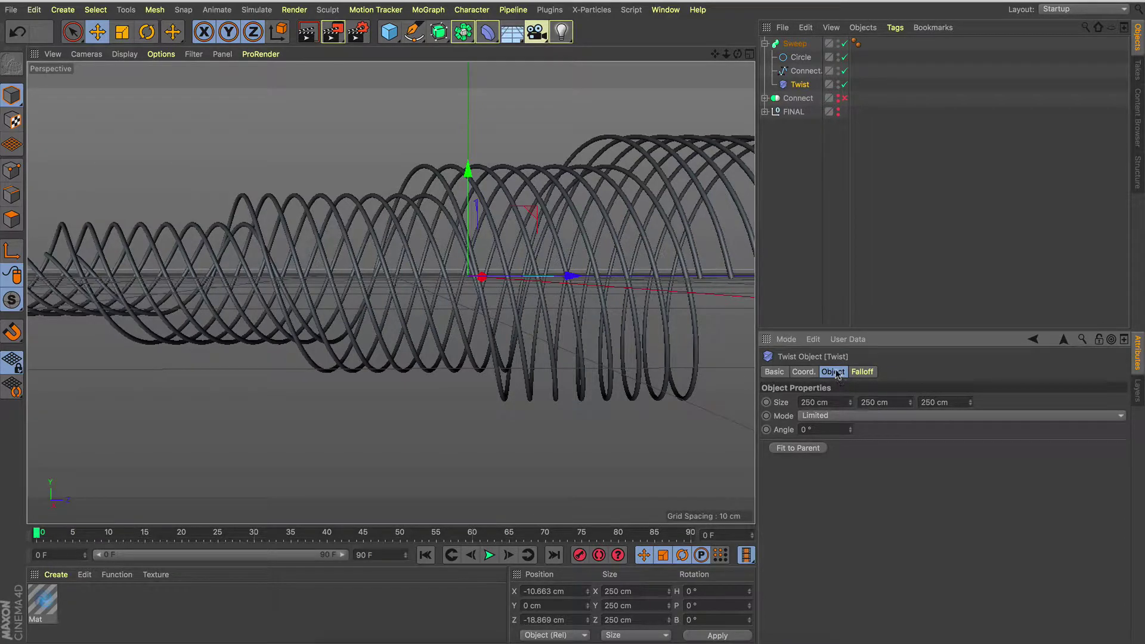
click(804, 373)
click(994, 402)
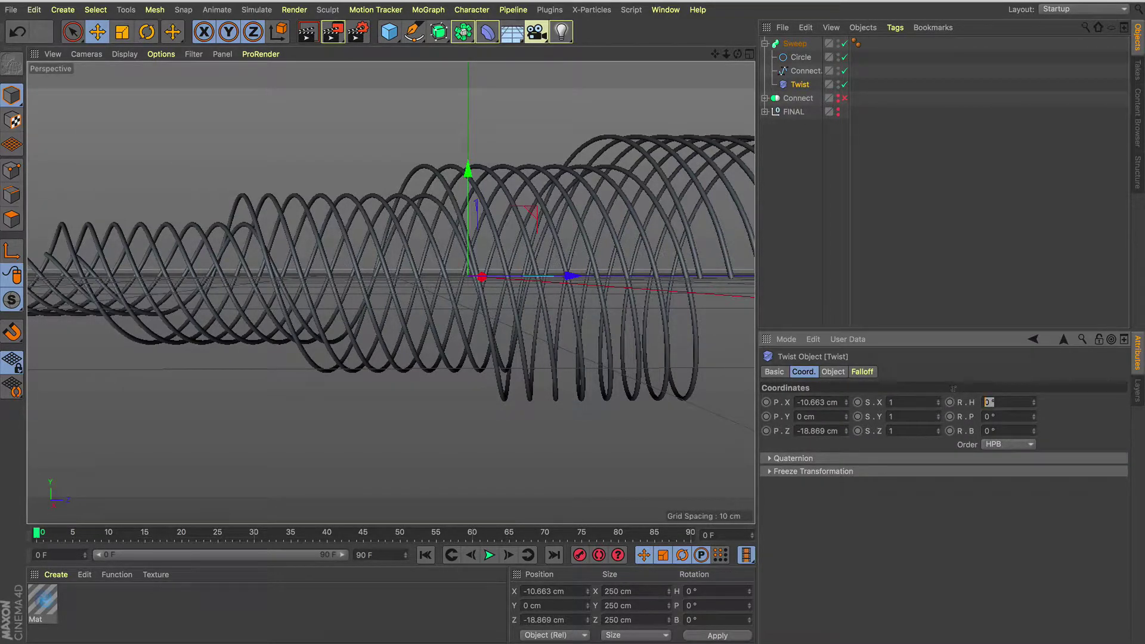
text(90)
key(Tab)
click(834, 372)
click(810, 448)
click(803, 371)
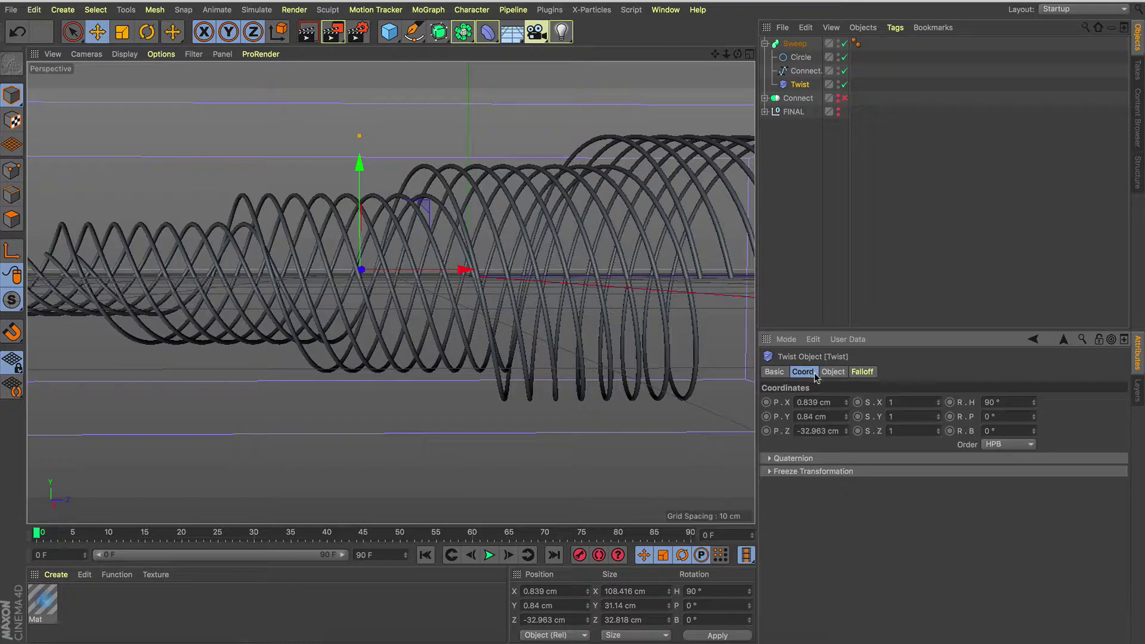
Set the Twist deformer's bank rotation to -90° and its pitch rotation to -180°.
text(-0)
text(90)
key(Tab)
click(1000, 414)
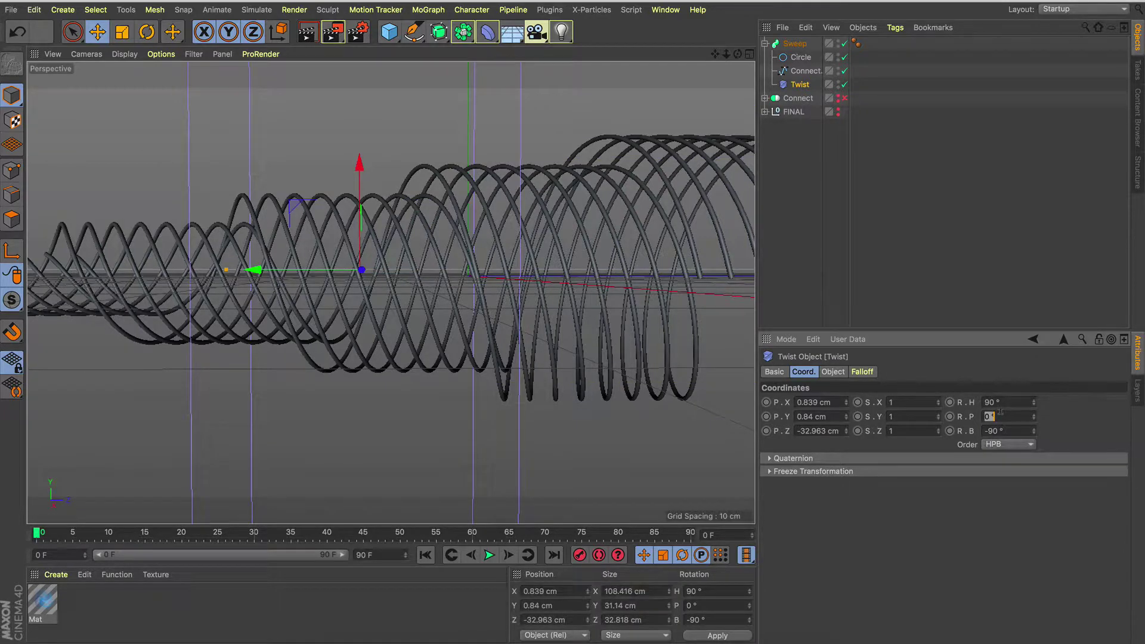
text(-180)
key(Tab)
Refit the Twist deformer to its parent Sweep and set its twist angle to 720°.
click(863, 372)
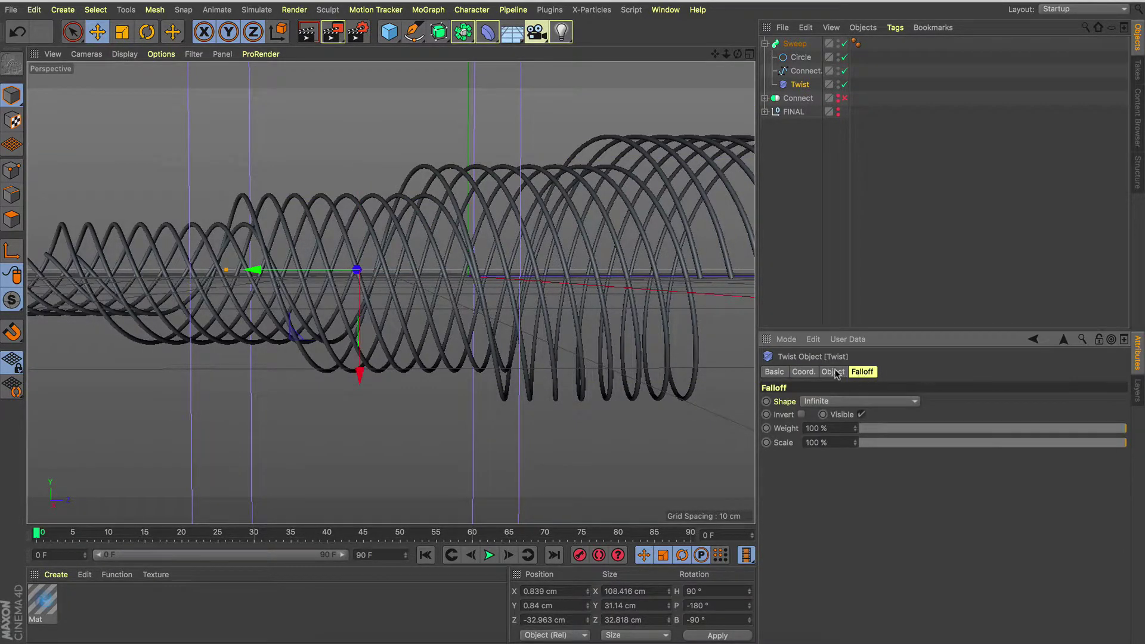
click(835, 372)
click(812, 449)
click(807, 372)
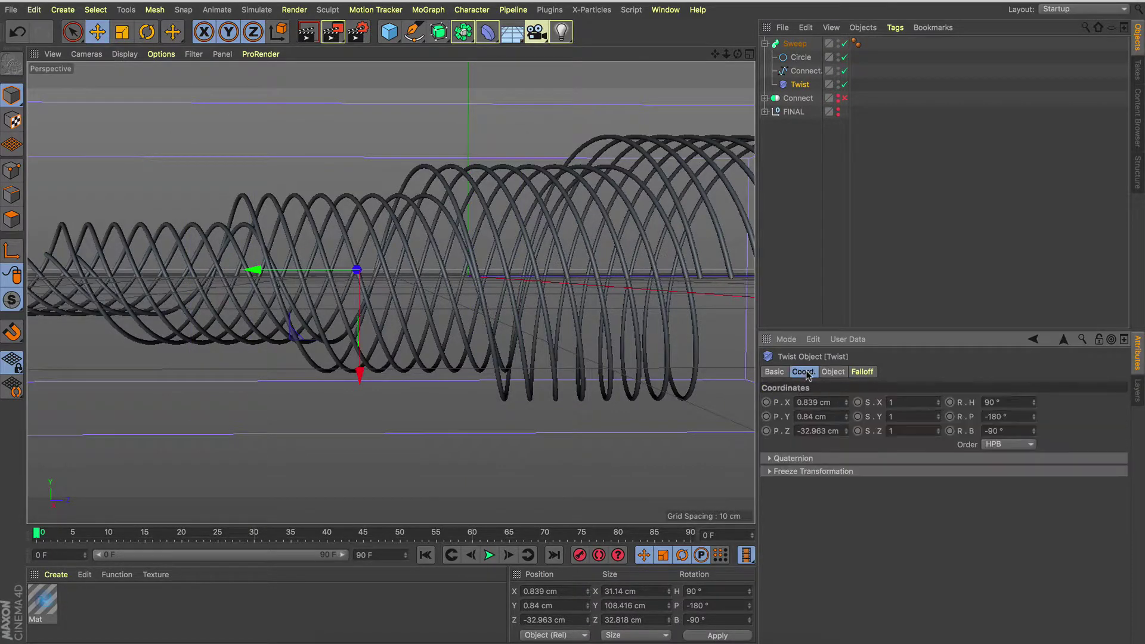
click(842, 373)
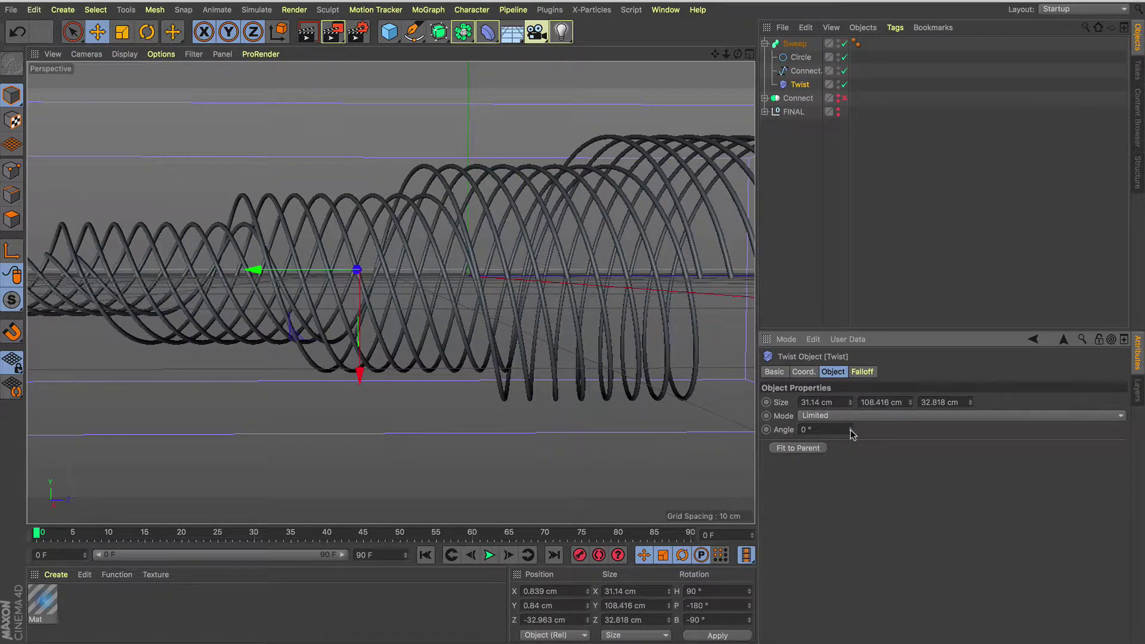
mouse_move(851, 429)
mouse_down()
mouse_move(987, 418)
mouse_move(833, 433)
mouse_move(851, 431)
mouse_up()
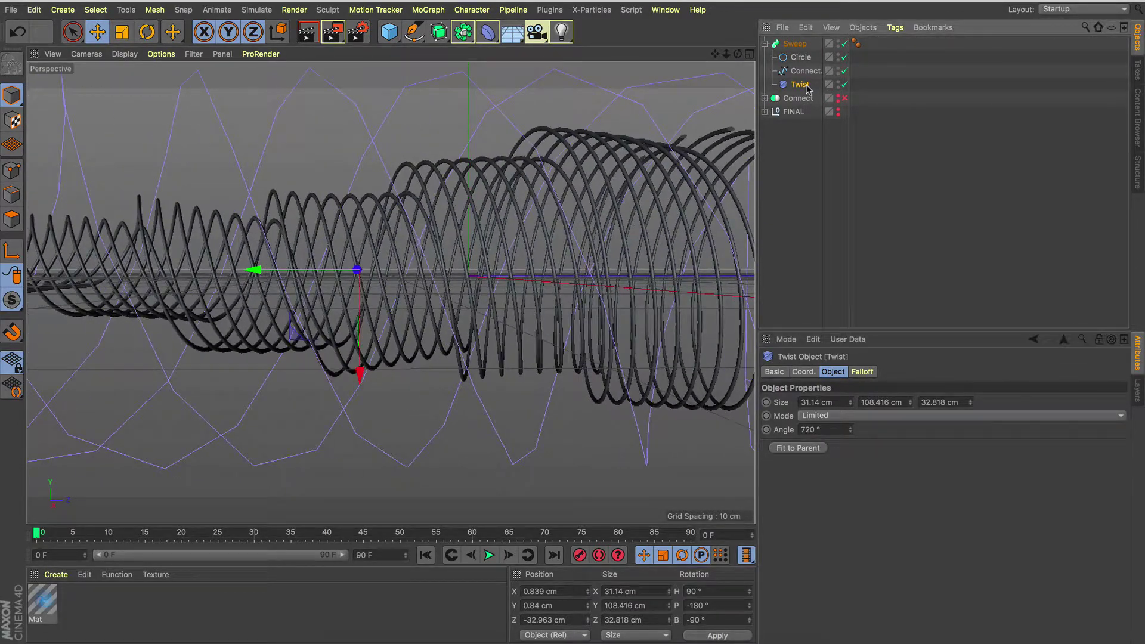
Move the Twist deformer off-centre in the Top view, to about 8.4 cm in X.
click(750, 54)
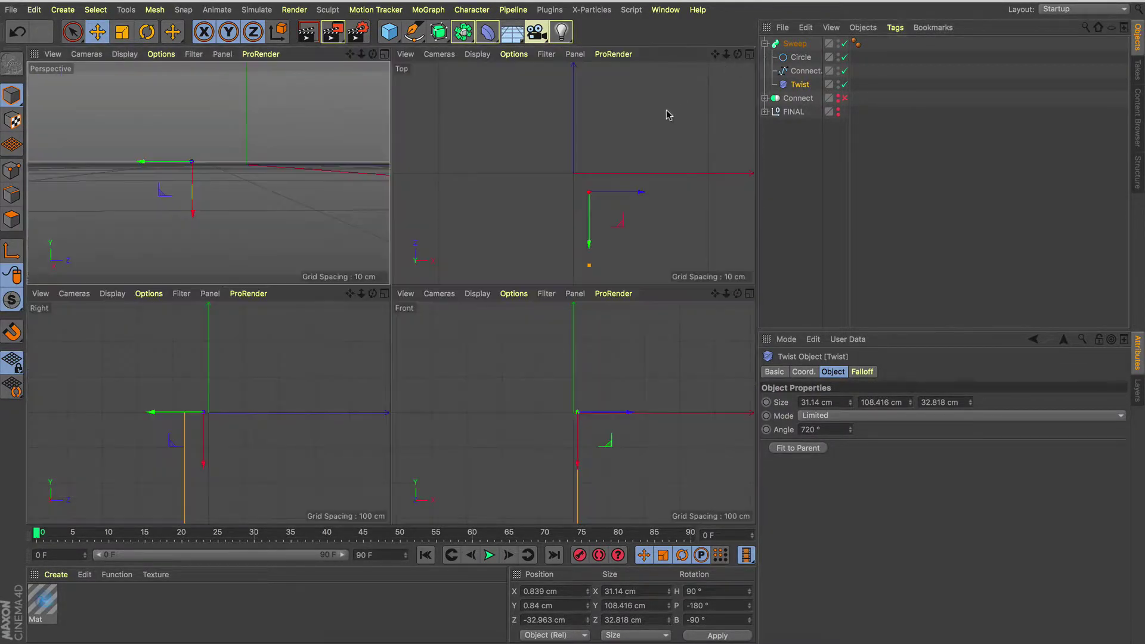
mouse_move(640, 192)
mouse_down()
mouse_move(636, 180)
mouse_move(641, 194)
mouse_up()
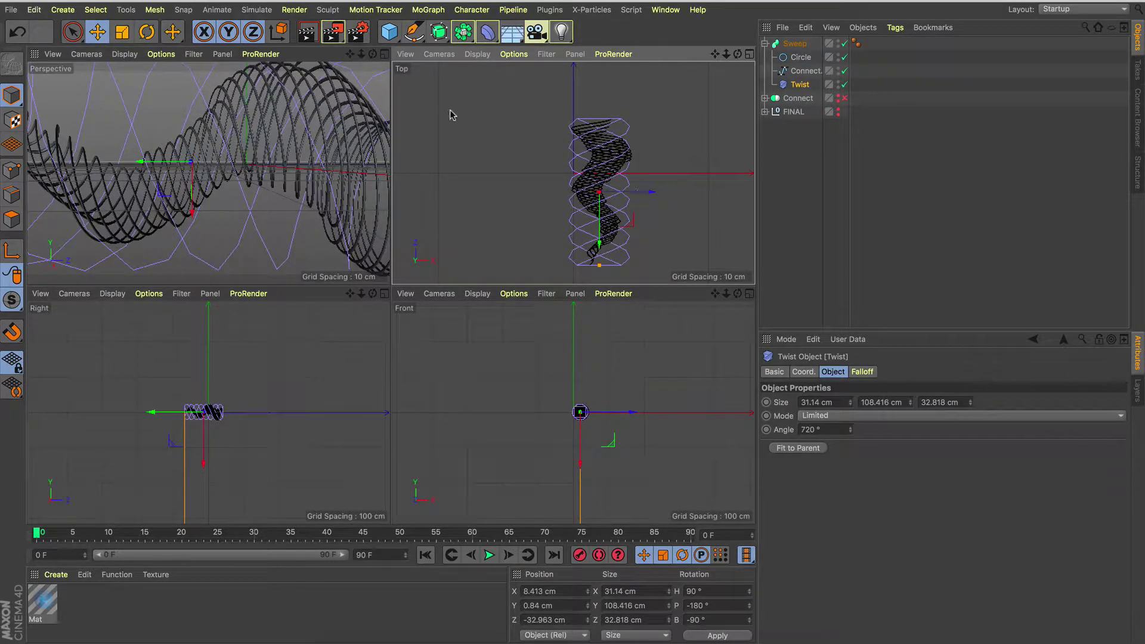
click(384, 54)
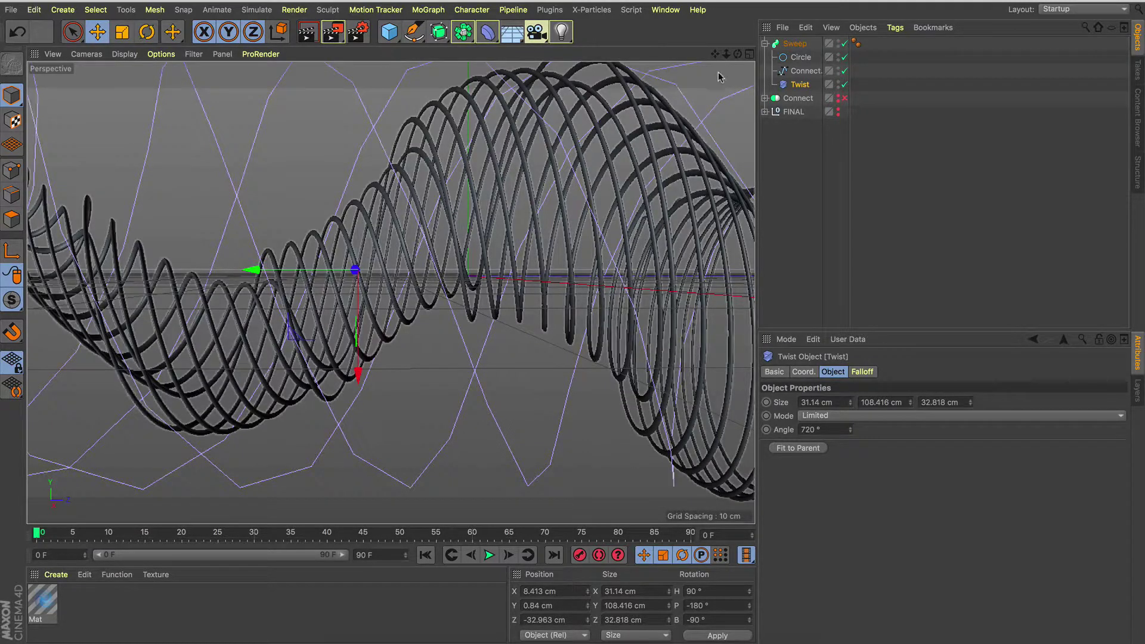
Add a Displacer deformer and nest it inside the Sweep, below the Twist.
click(488, 33)
click(539, 197)
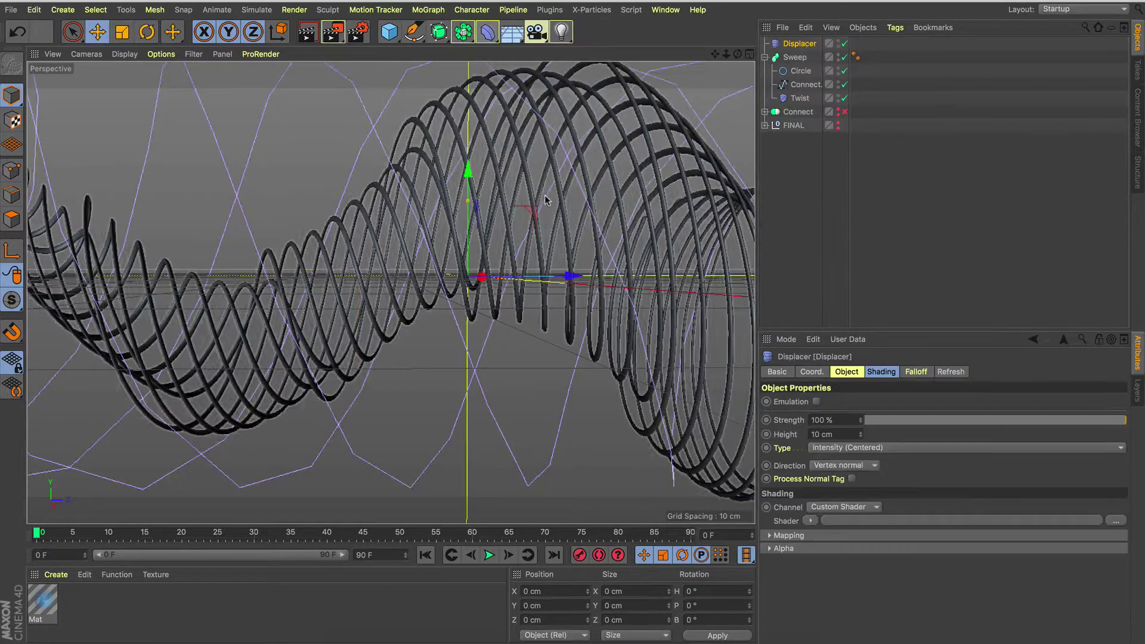
drag(805, 49, 803, 108)
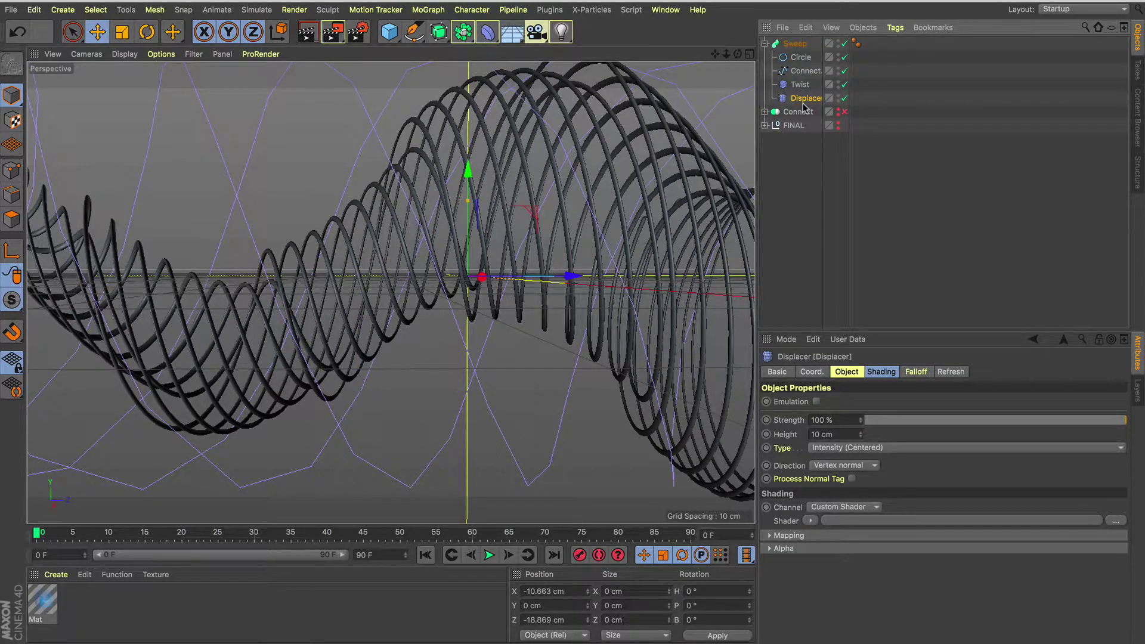
Assign a Noise shader to the Displacer and set its displacement height to 8 cm.
click(886, 374)
click(811, 416)
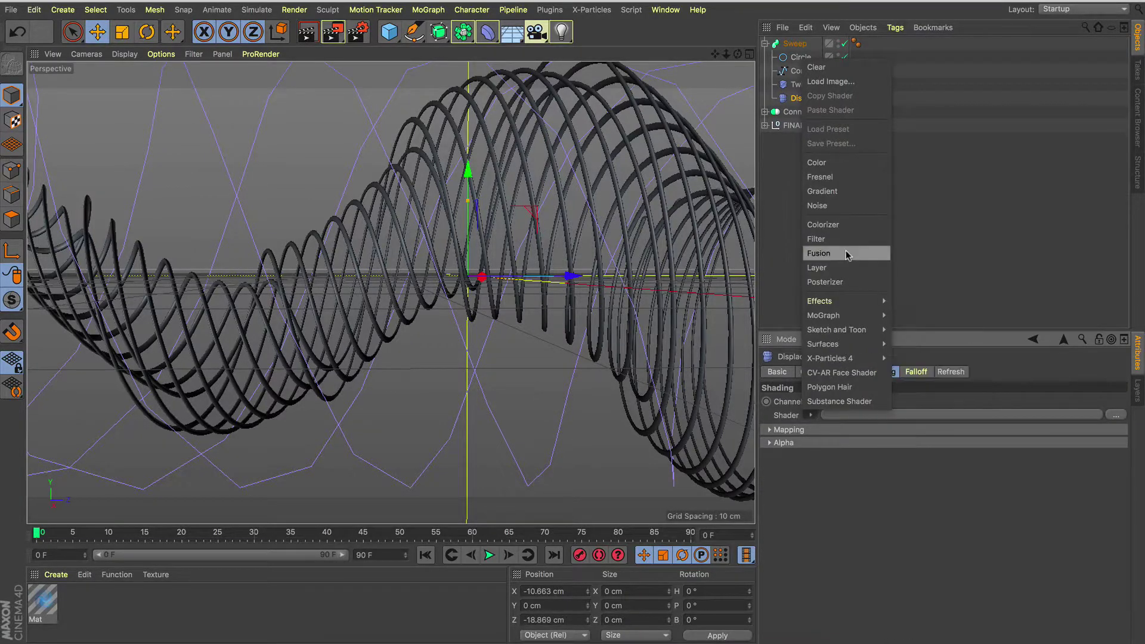
click(839, 205)
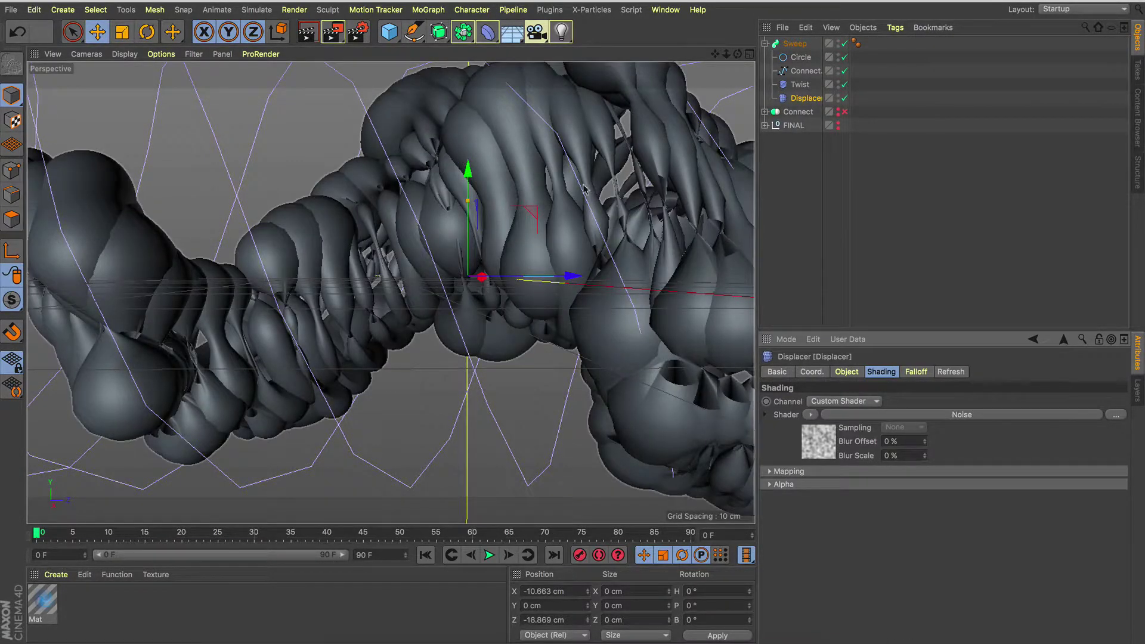
click(850, 371)
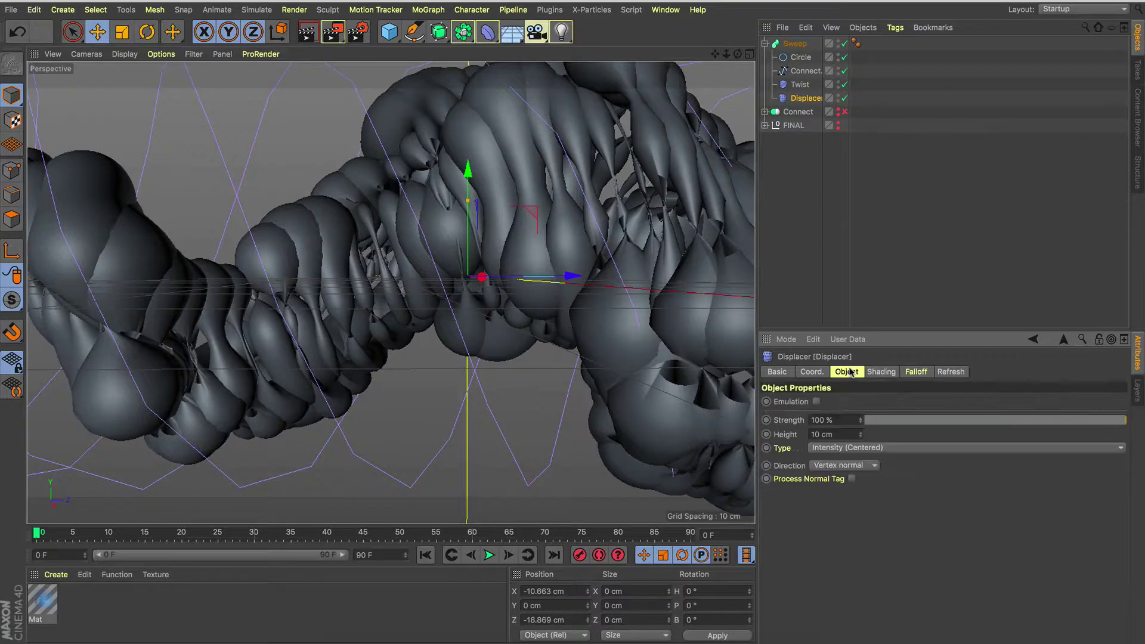
click(861, 437)
click(861, 437)
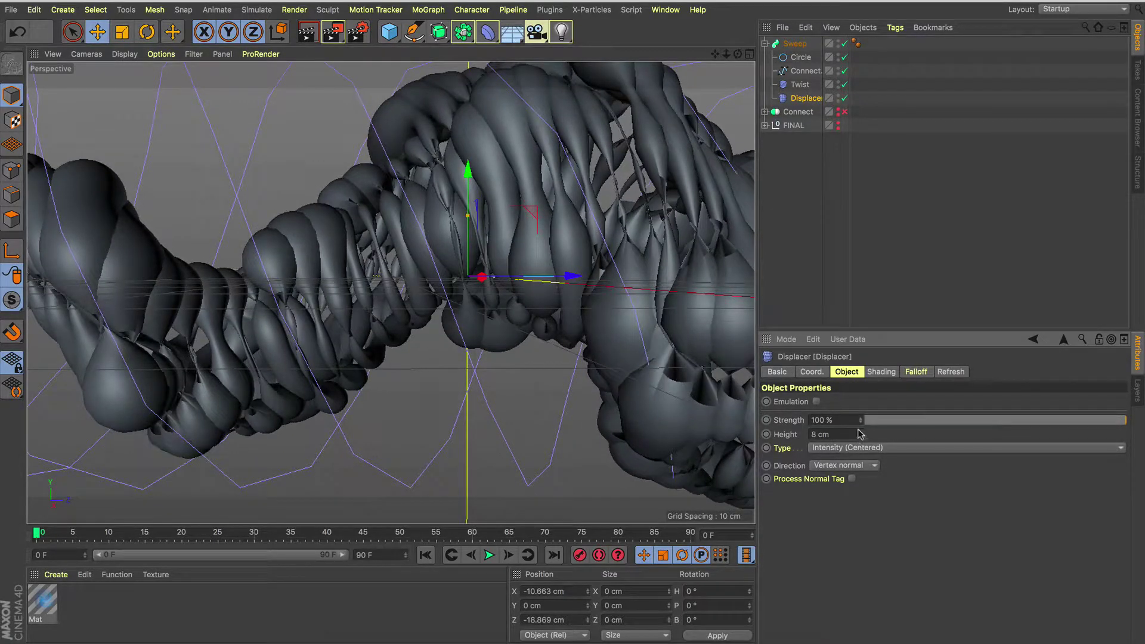
alt+drag(549, 301, 412, 294)
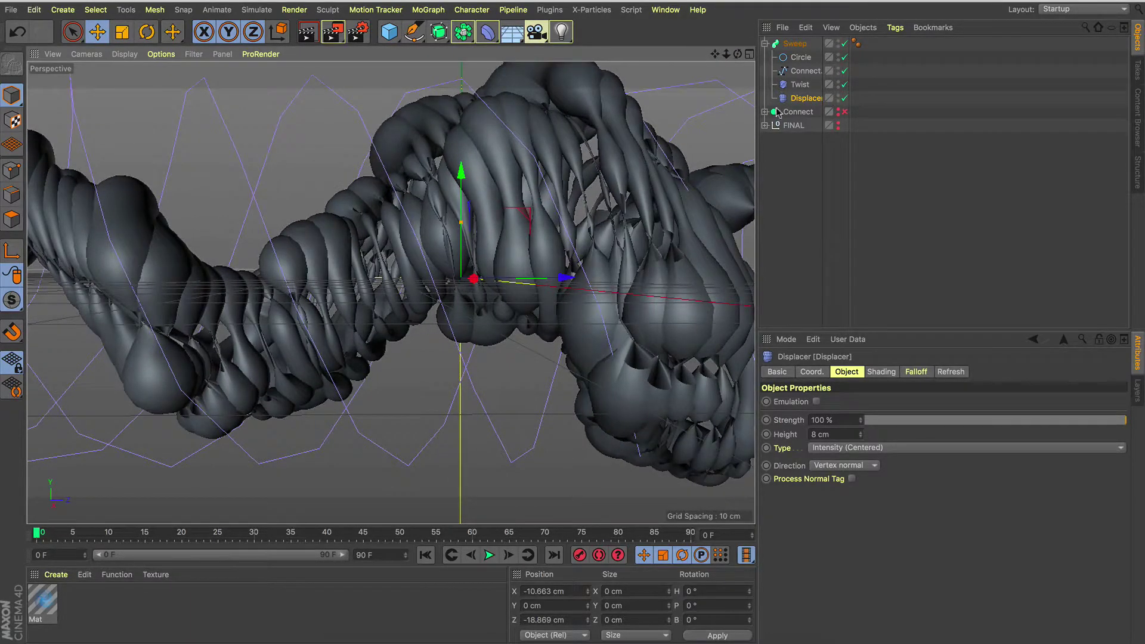
Put the Sweep inside a new Subdivision Surface and set its renderer subdivision to 2.
click(790, 44)
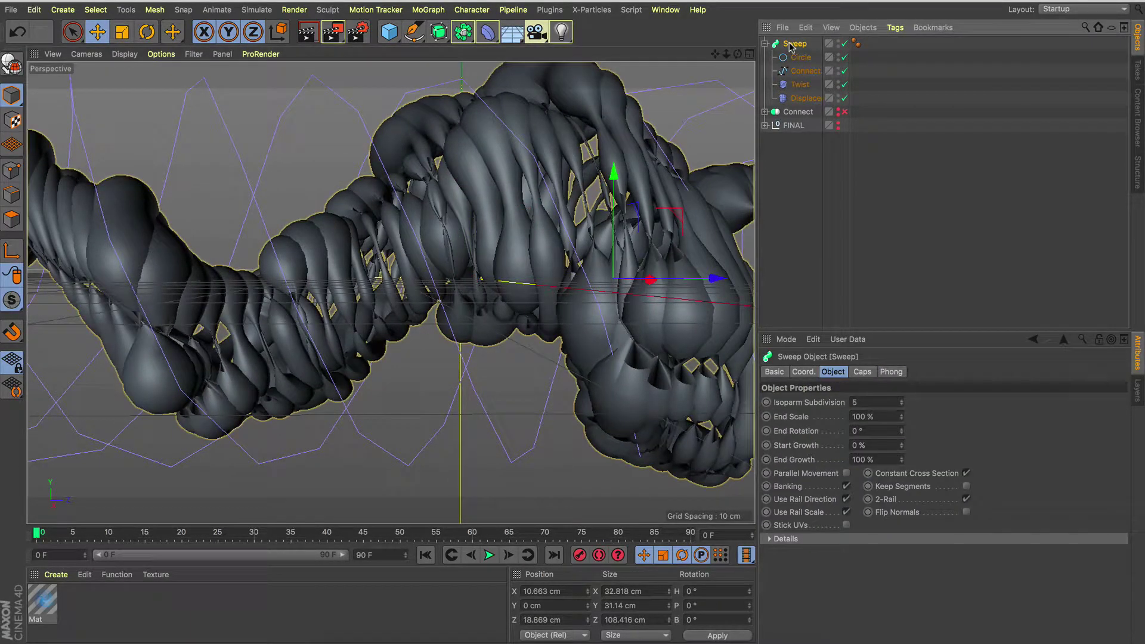
alt+click(439, 33)
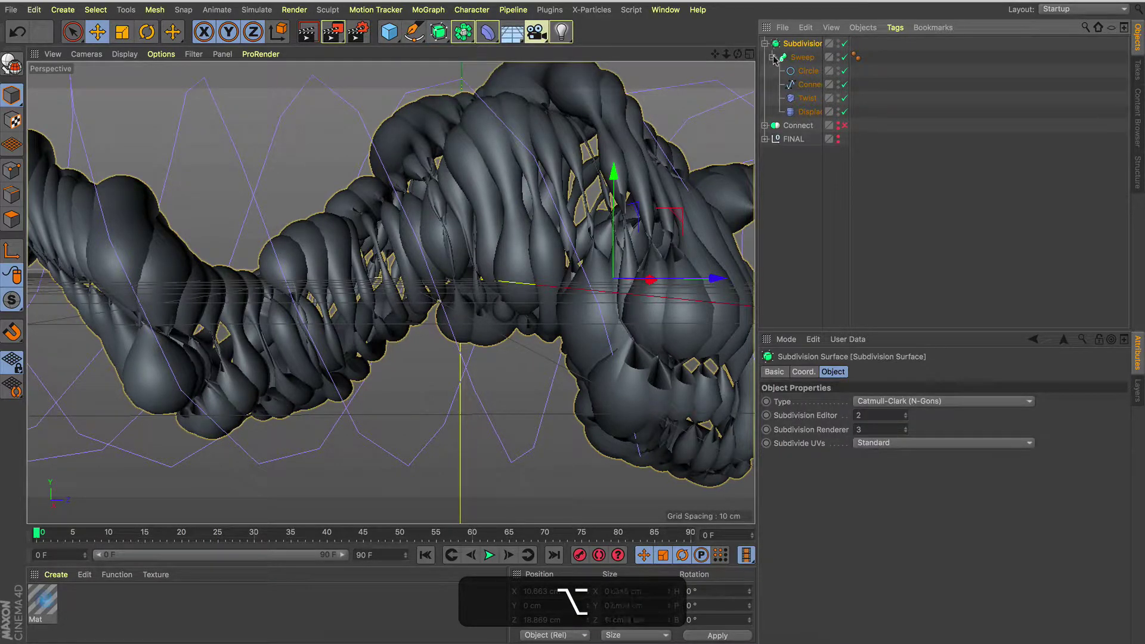
click(875, 428)
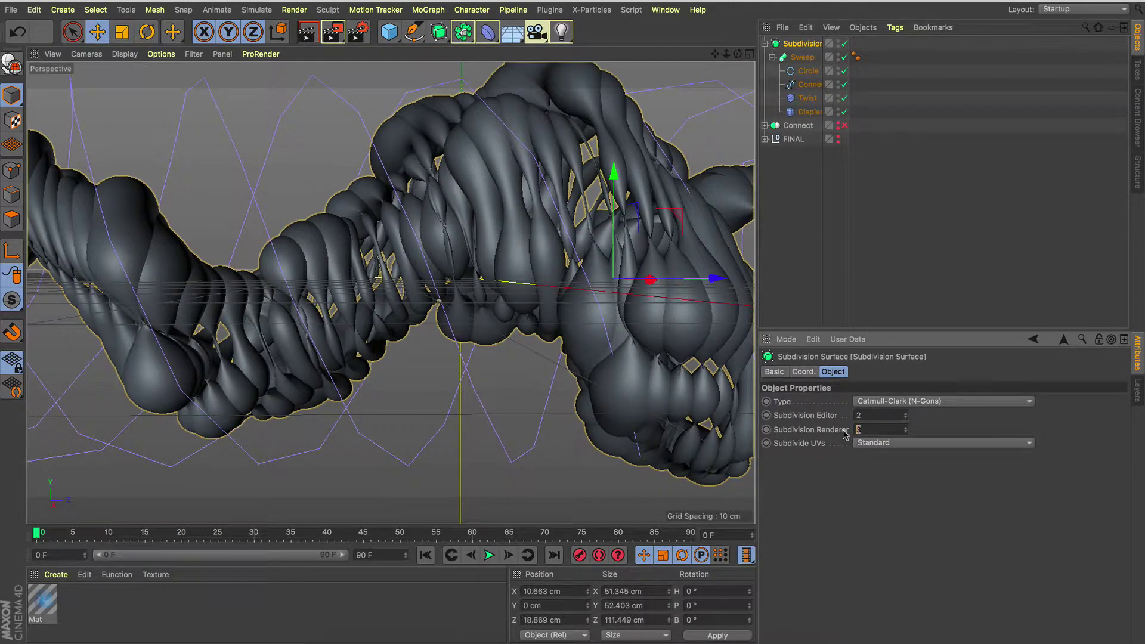
text(2)
key(Tab)
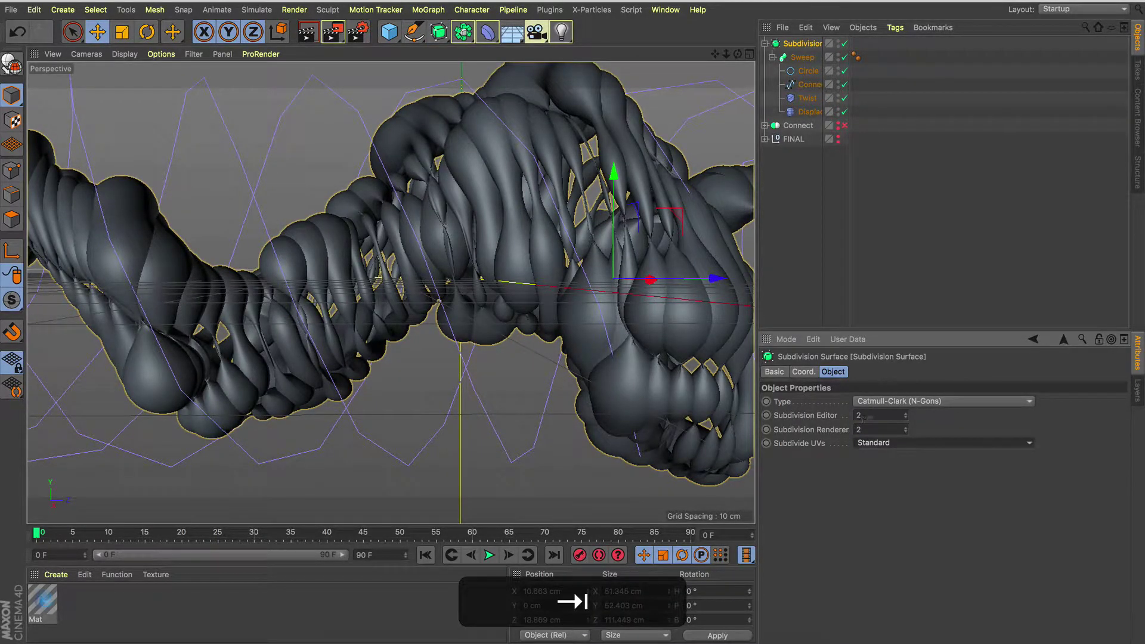
click(822, 297)
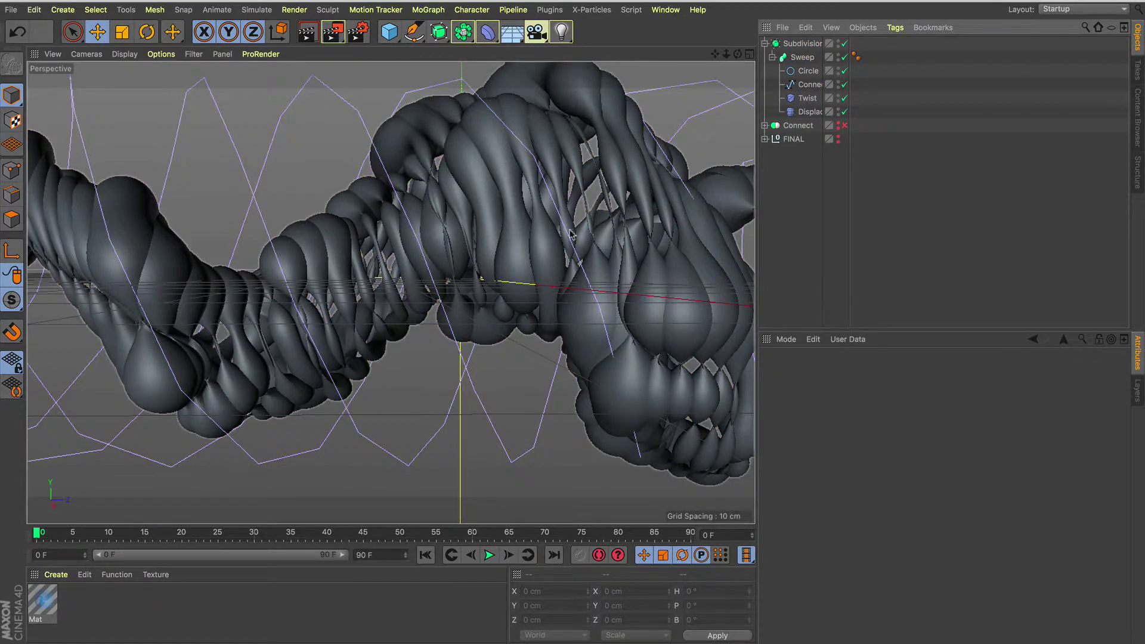
Hide and disable the collapsed Subdivision Surface, and render the view with the FINAL group shown and expanded.
click(766, 44)
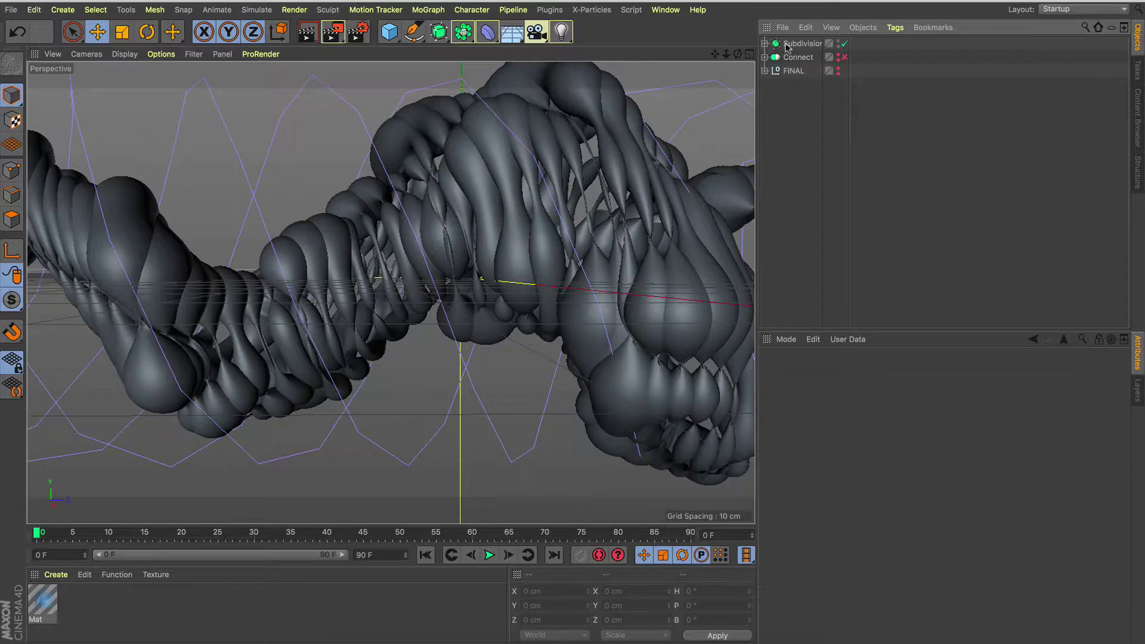
alt+click(839, 45)
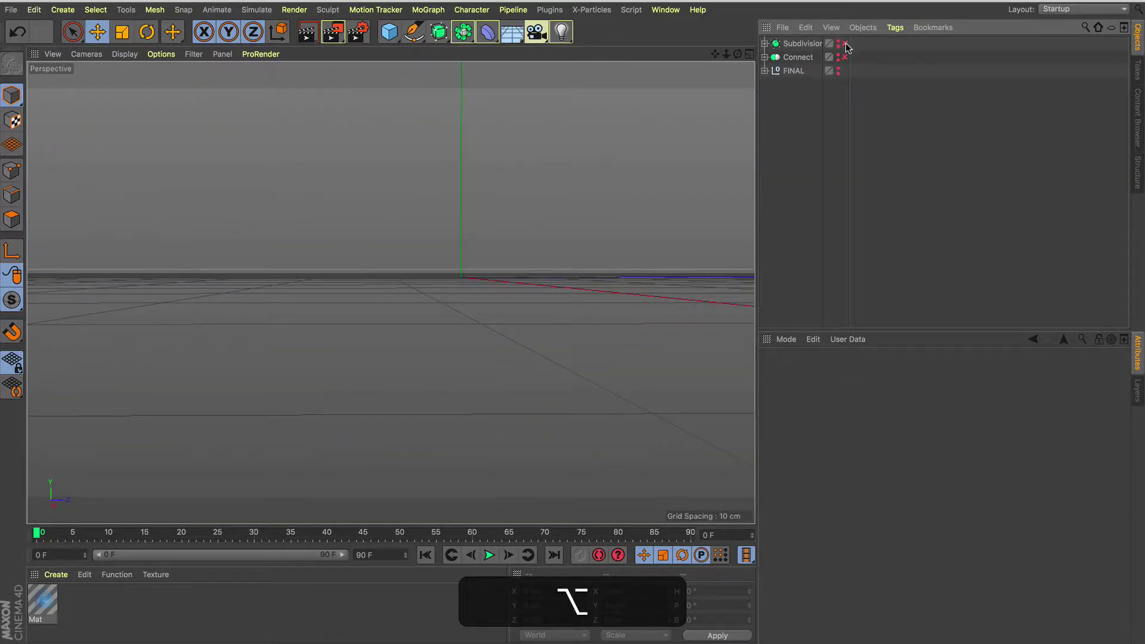
alt+click(839, 72)
click(765, 71)
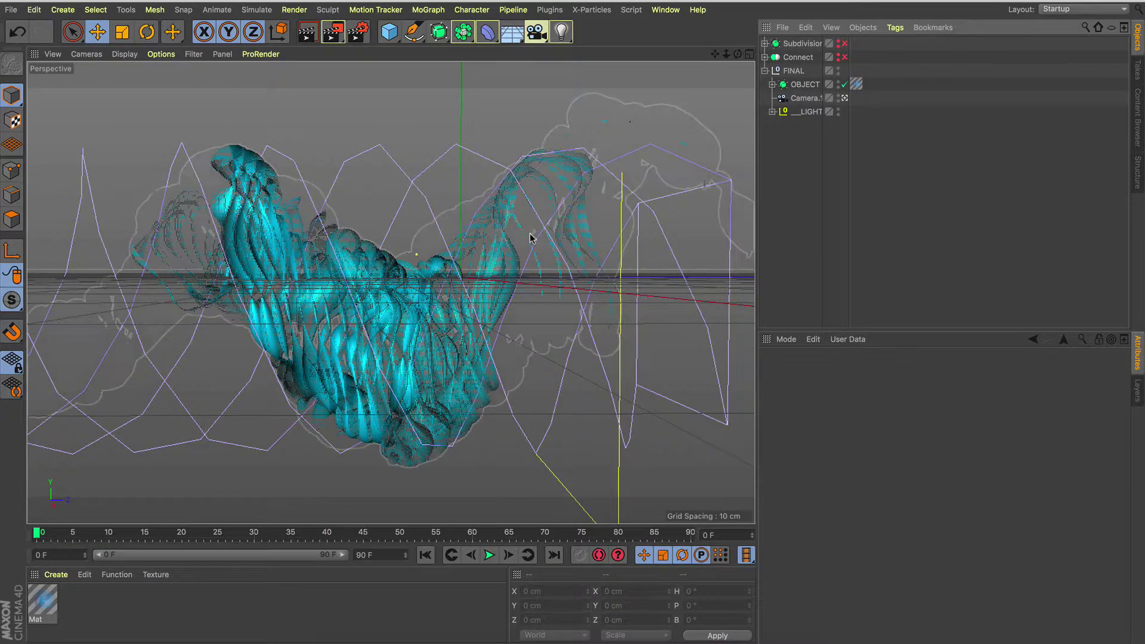
key(super+r)
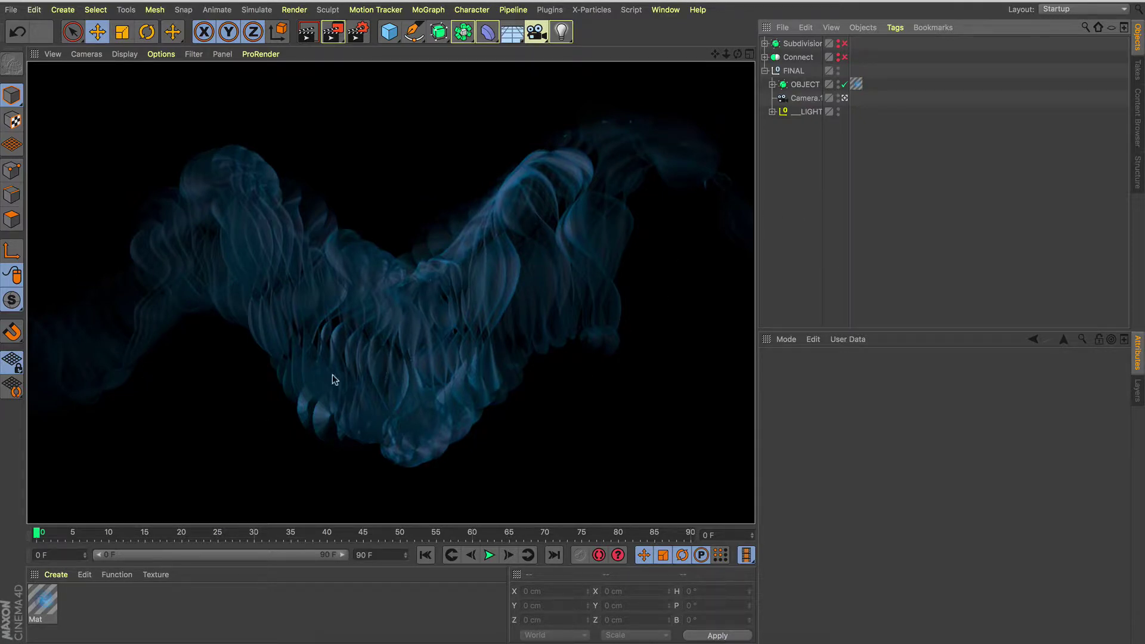
Review the Color channel of the Mat material and pick the Galaxy surface shader as its Alpha texture.
double_click(42, 603)
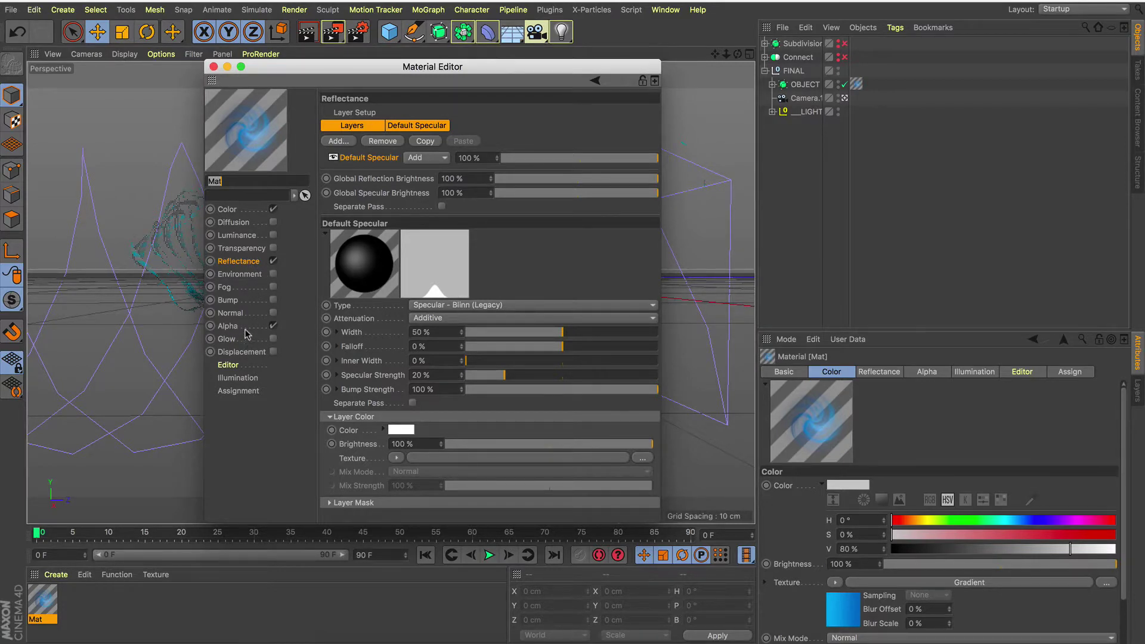
click(251, 209)
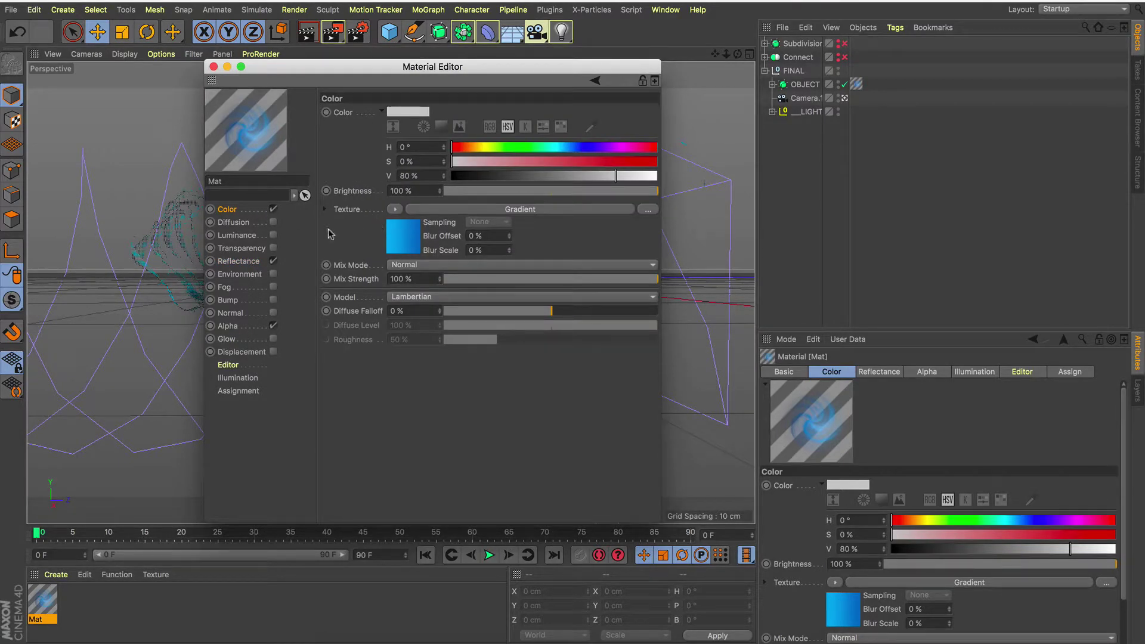
click(235, 328)
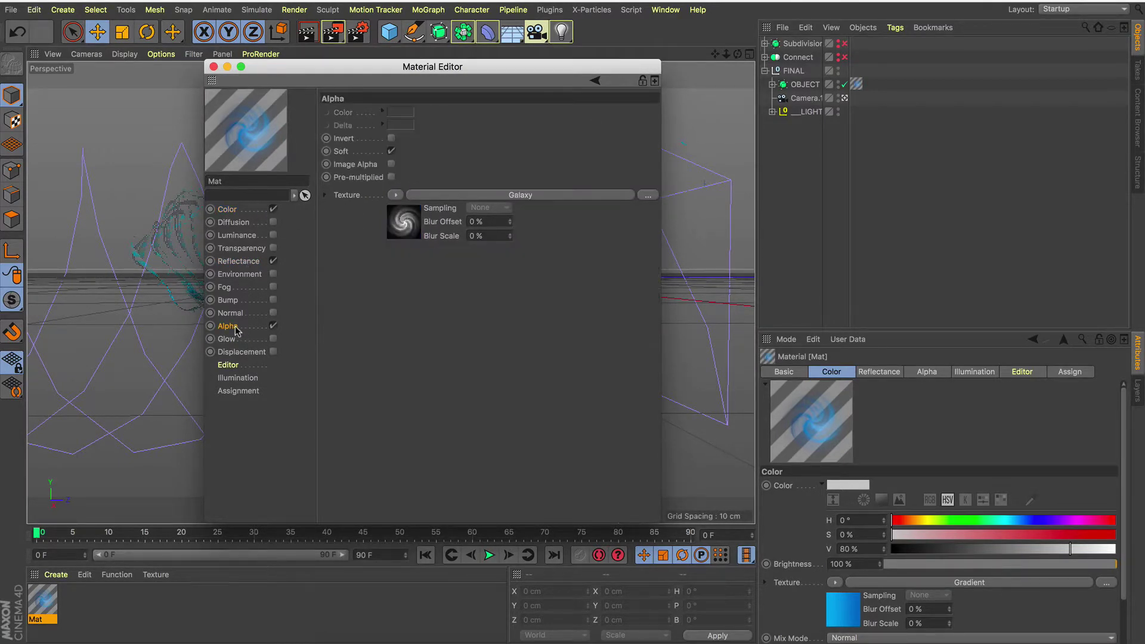
click(396, 195)
mouse_move(449, 506)
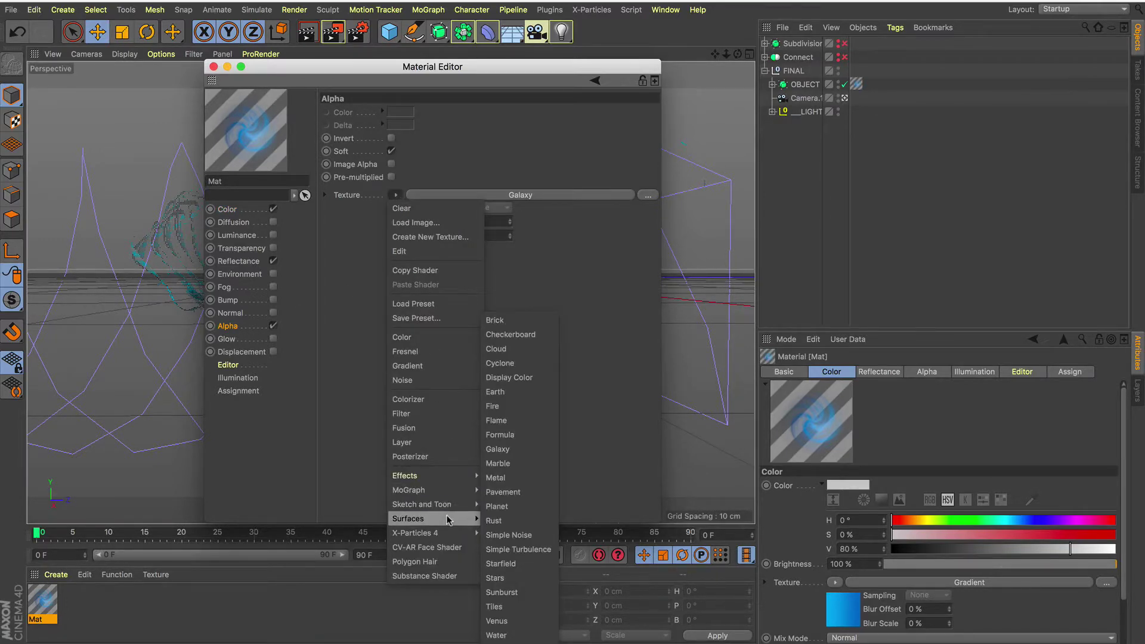
click(513, 452)
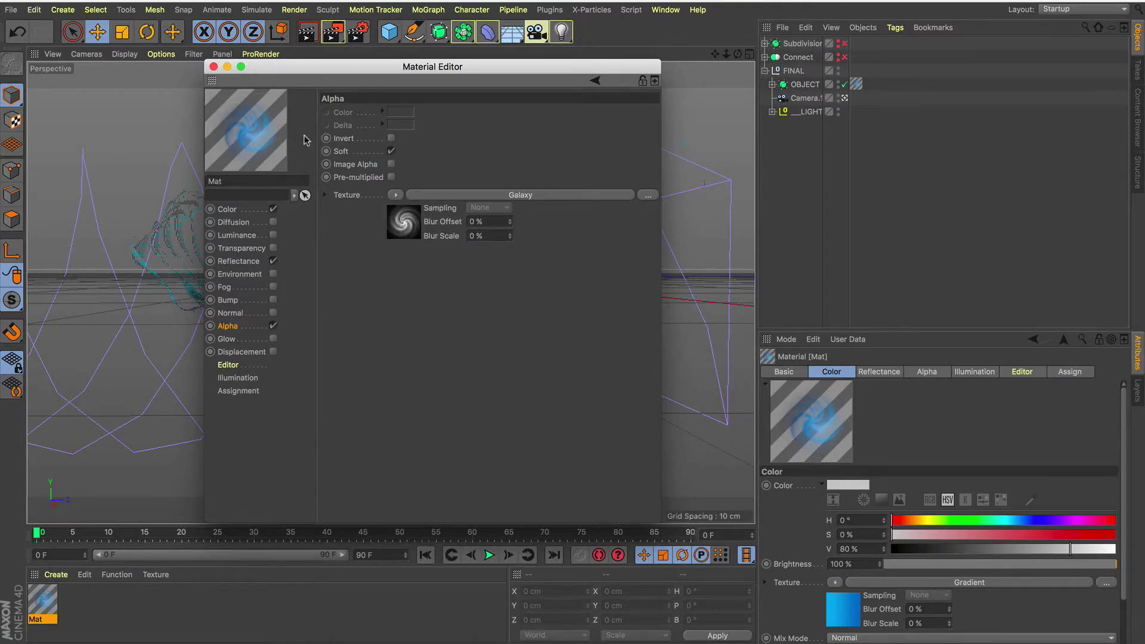
click(214, 66)
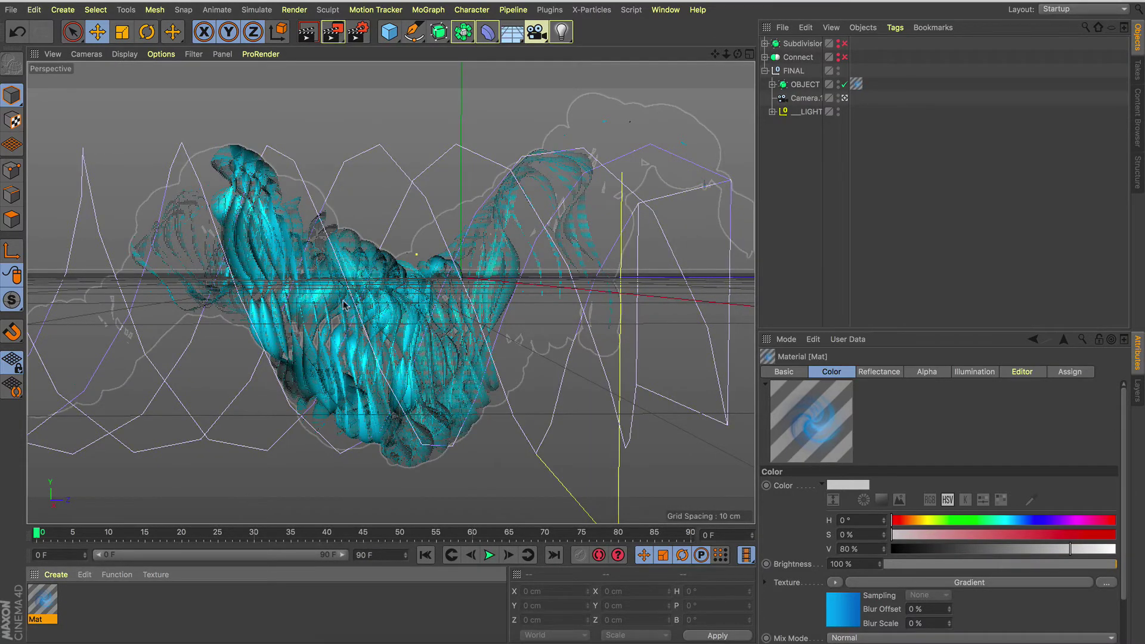